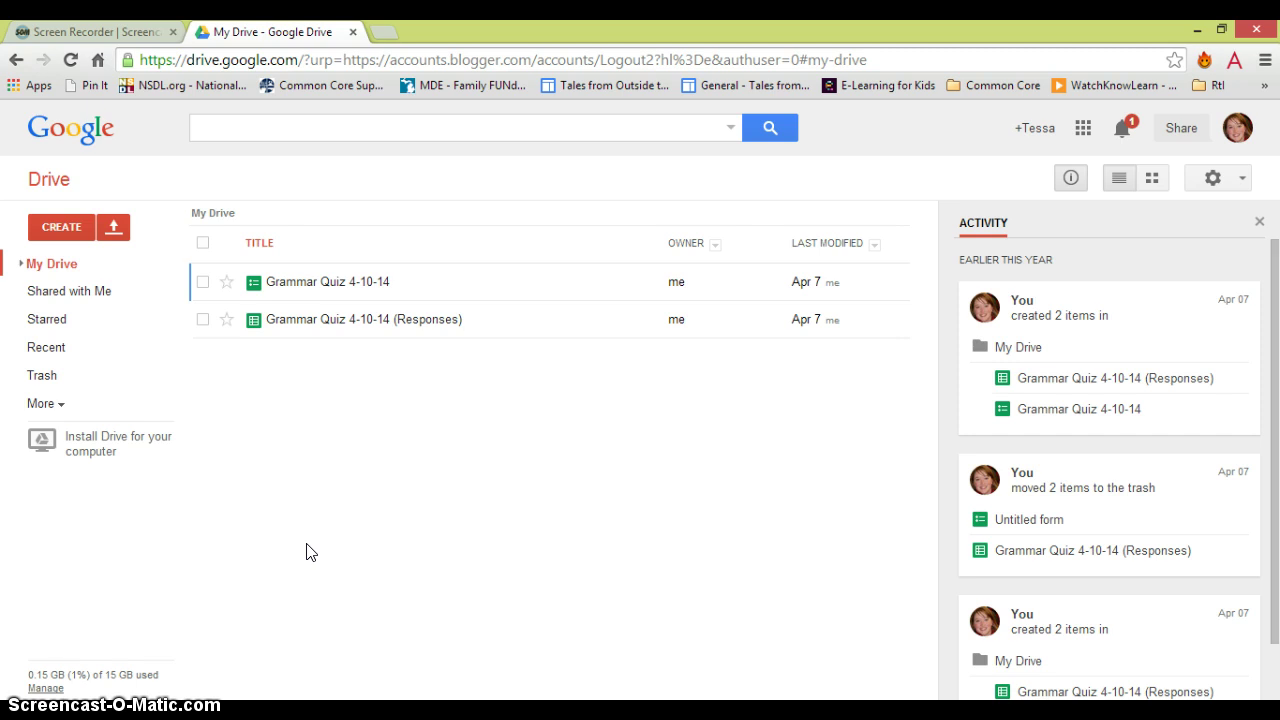
Open the list of apps that can be connected to Drive and search it for "mind map".
{"action": "left_click", "coordinate": [280, 527]}
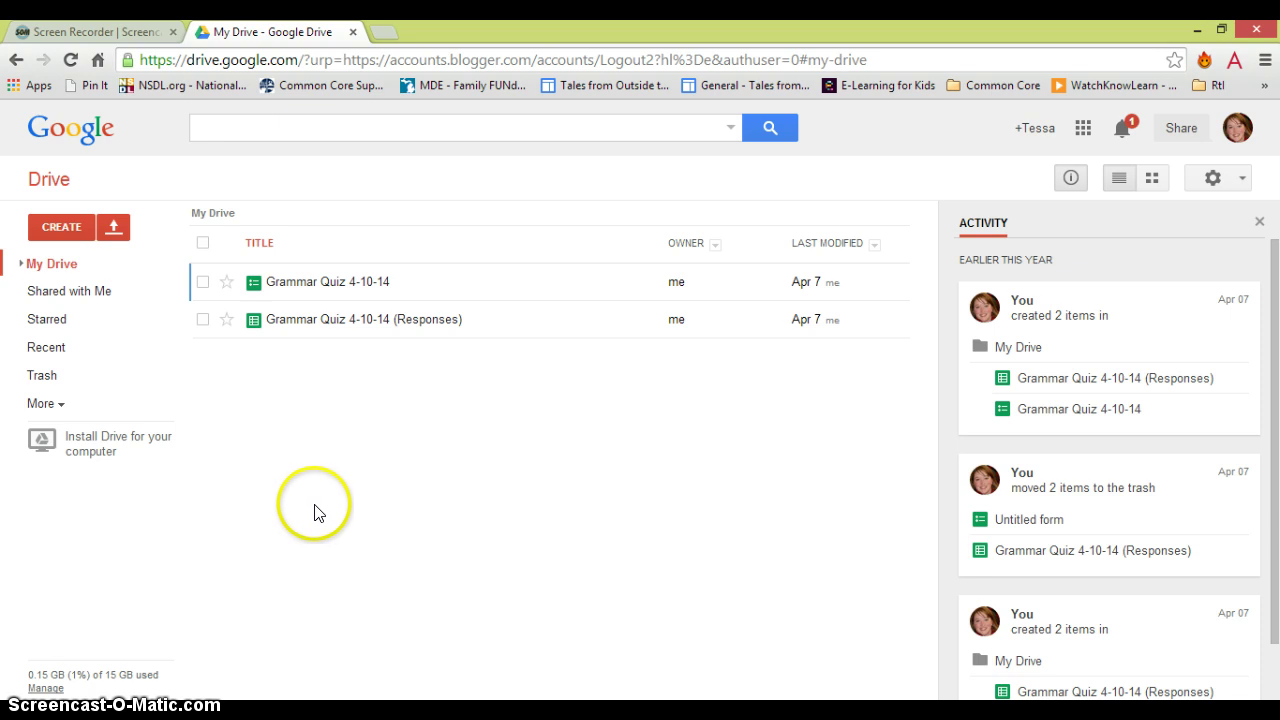
{"action": "left_click", "coordinate": [55, 227]}
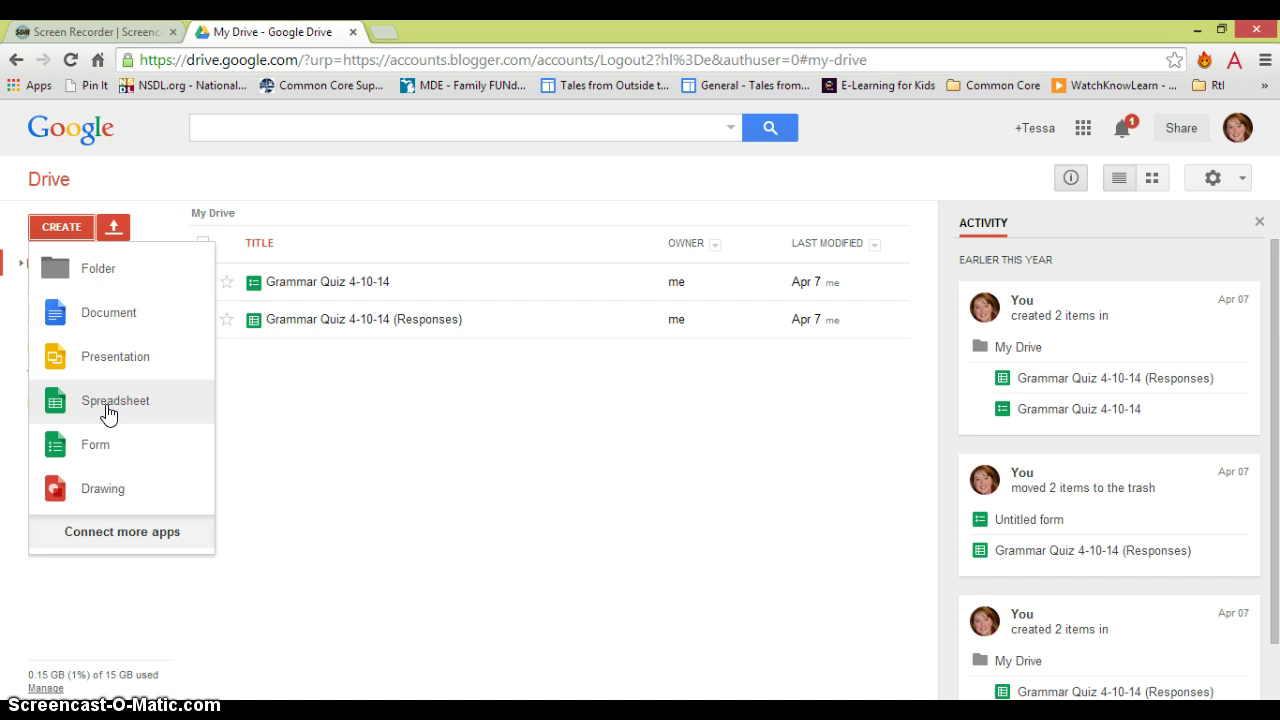
{"action": "left_click", "coordinate": [115, 530]}
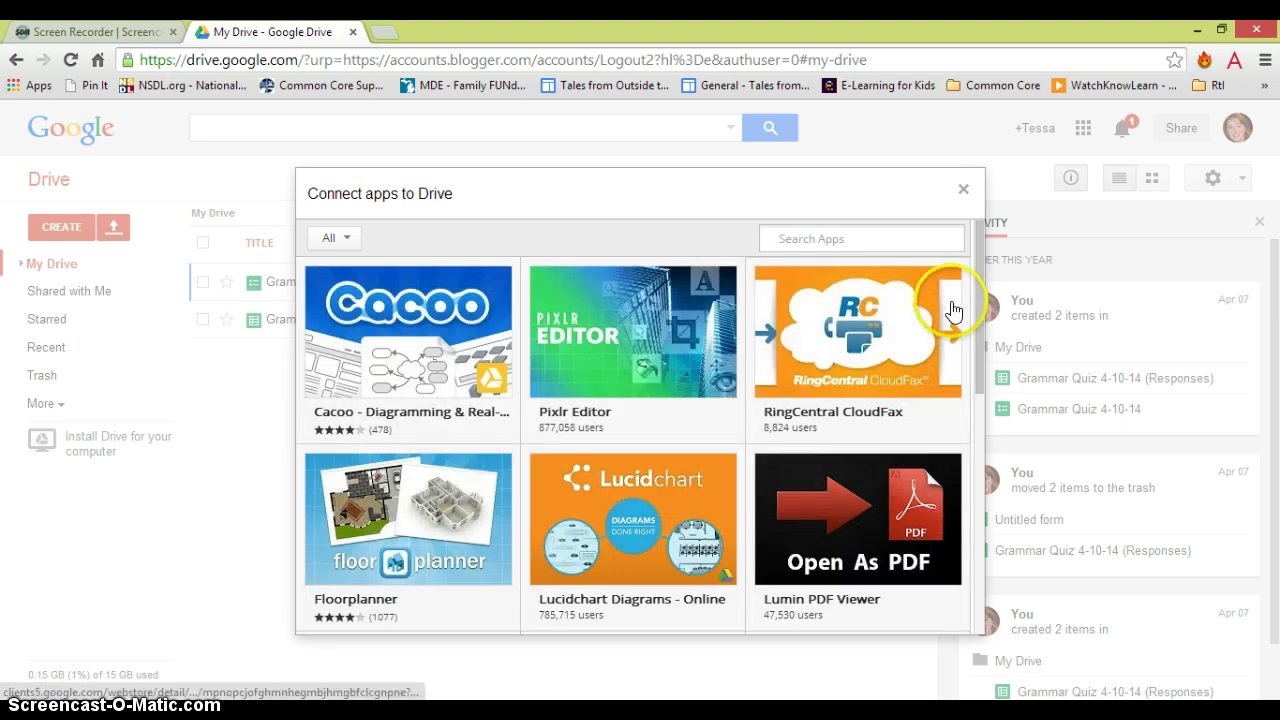
{"action": "left_click_drag", "start_coordinate": [980, 237], "coordinate": [978, 277]}
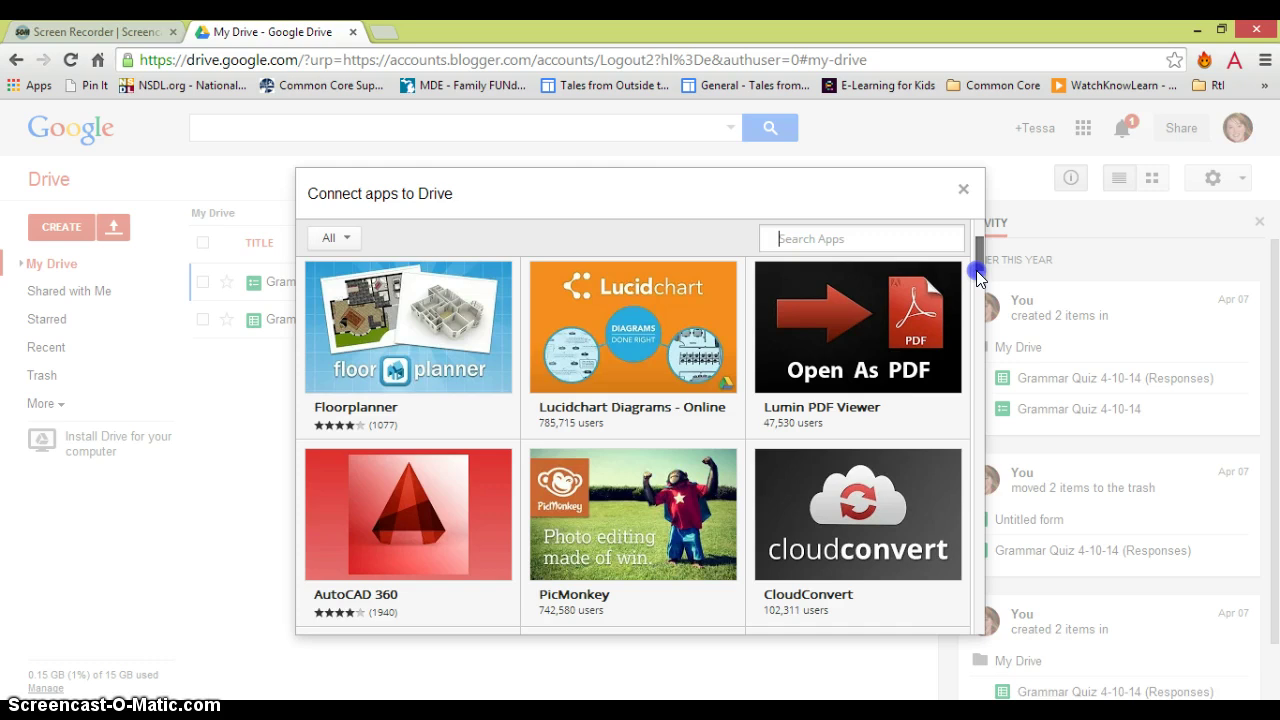
{"action": "left_click", "coordinate": [832, 235]}
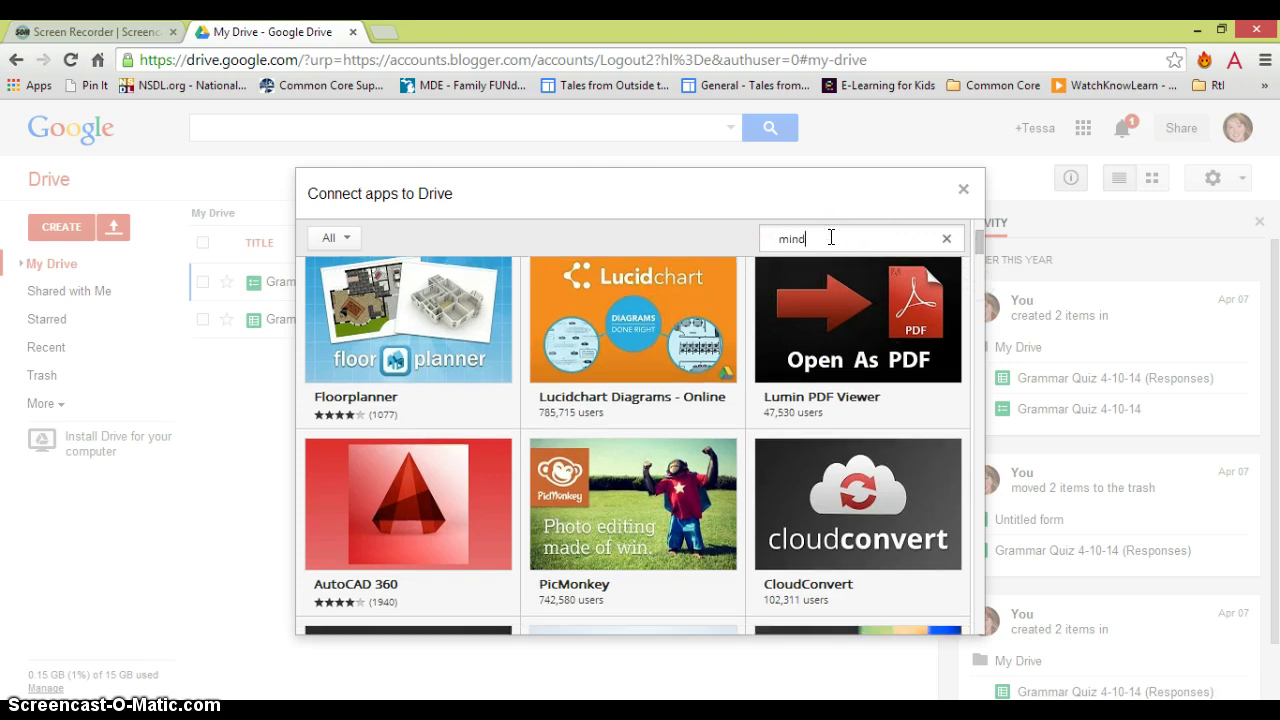
{"action": "key", "text": "Return"}
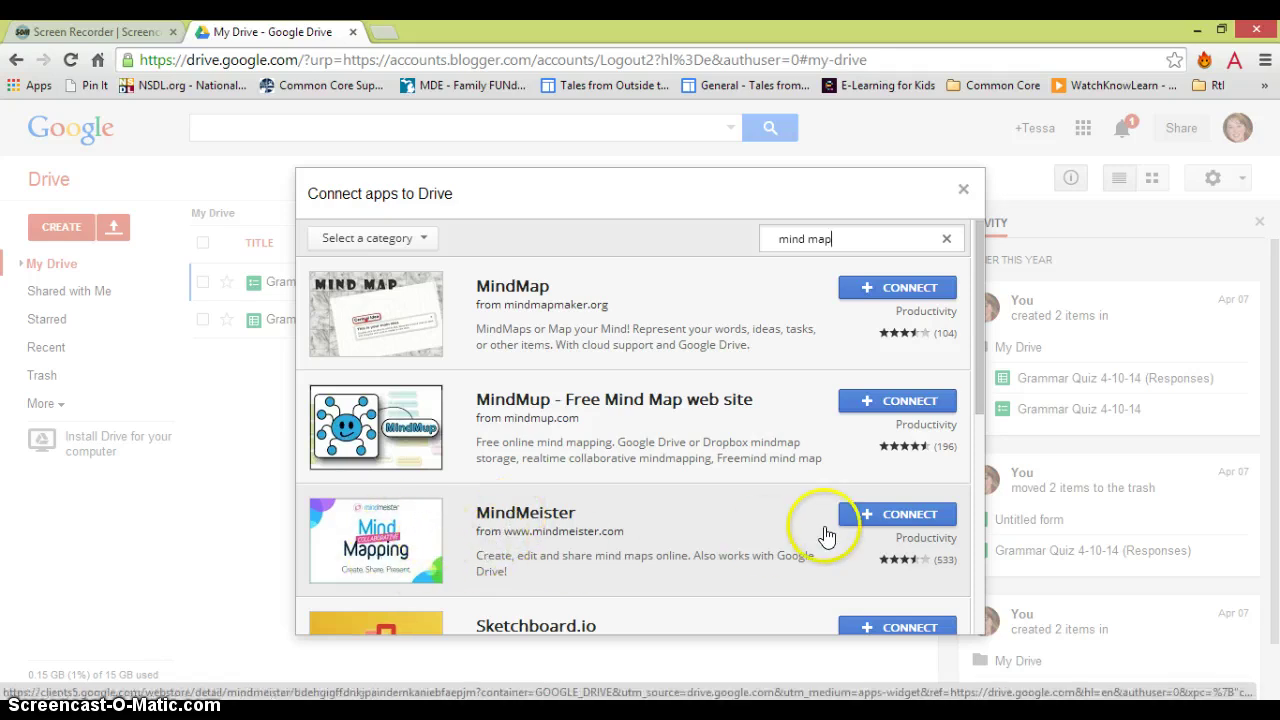
Connect MindMeister to Drive, keeping it as the default app for files it can open.
{"action": "left_click", "coordinate": [905, 521]}
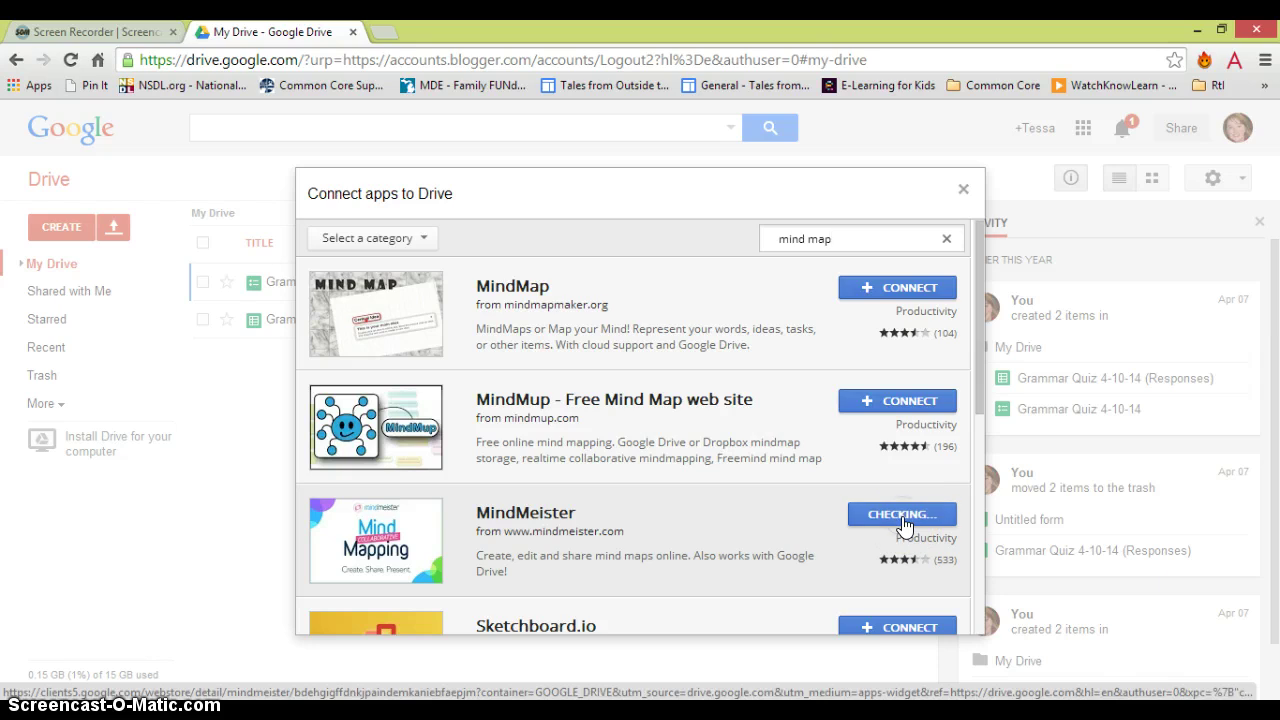
{"action": "left_click", "coordinate": [660, 427]}
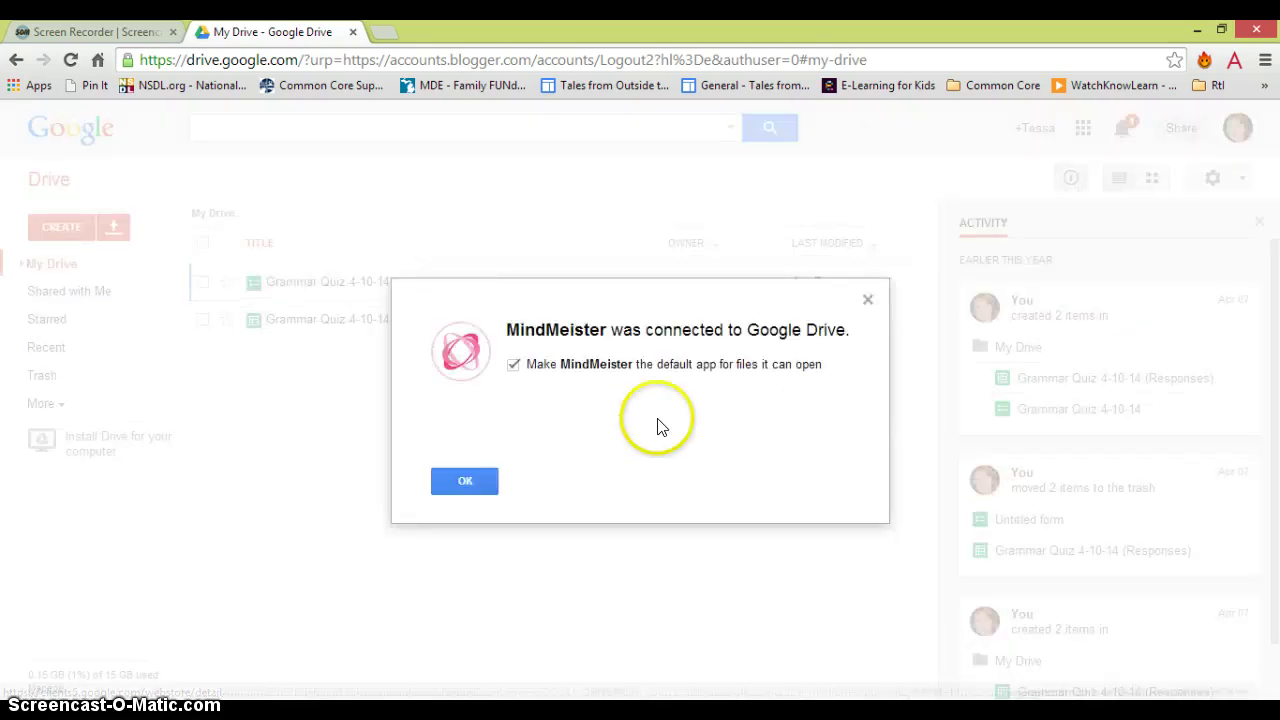
{"action": "left_click", "coordinate": [466, 486]}
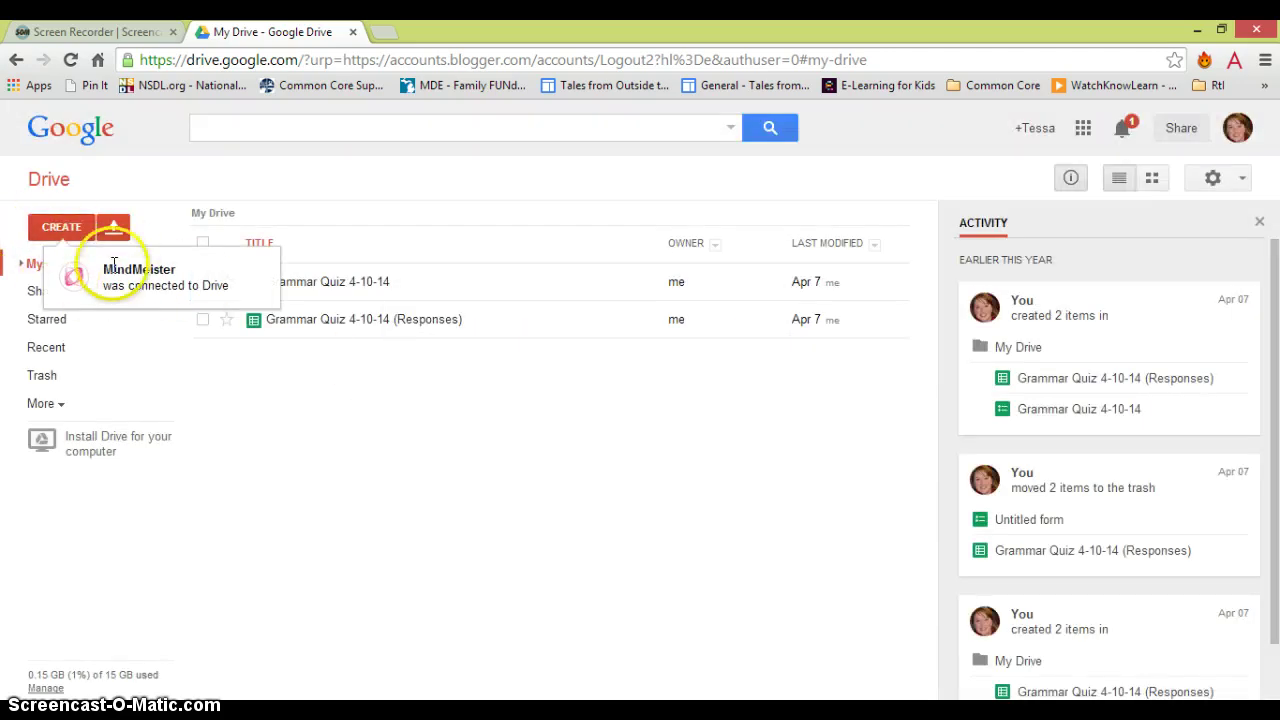
Create a new Mind Map from Drive and accept the account permissions MindMeister requests.
{"action": "left_click", "coordinate": [42, 232]}
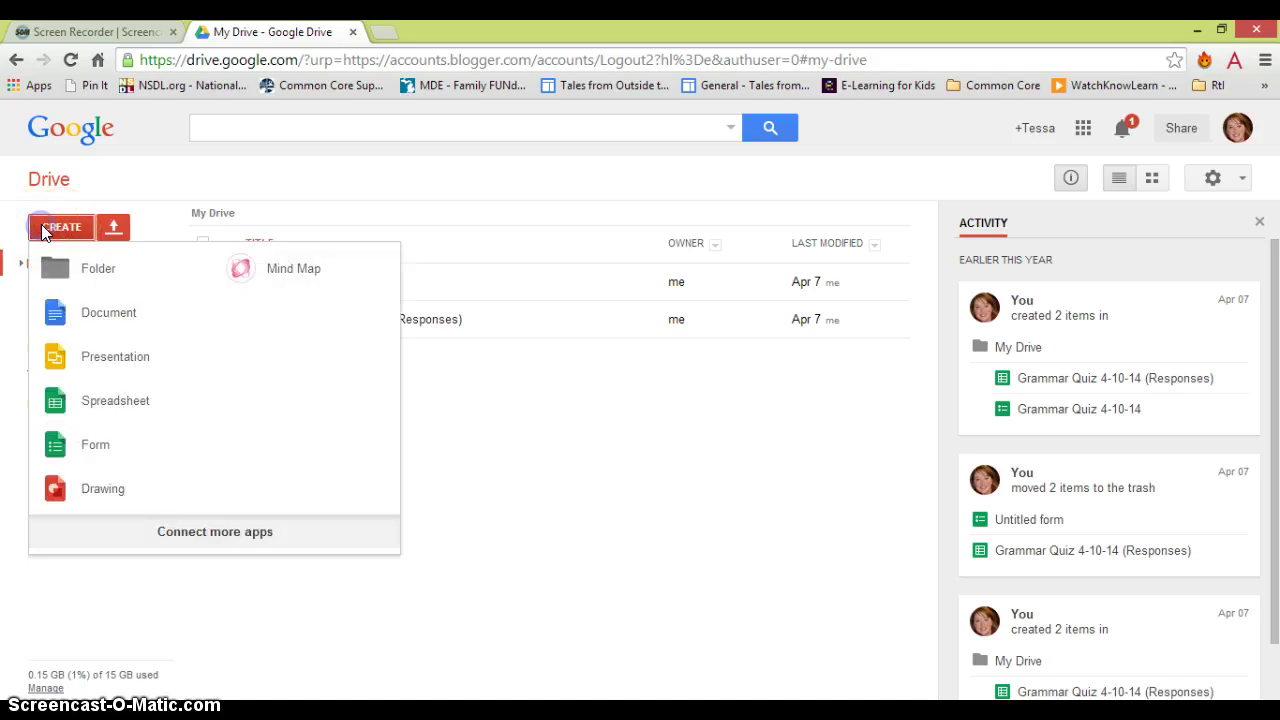
{"action": "left_click", "coordinate": [300, 272]}
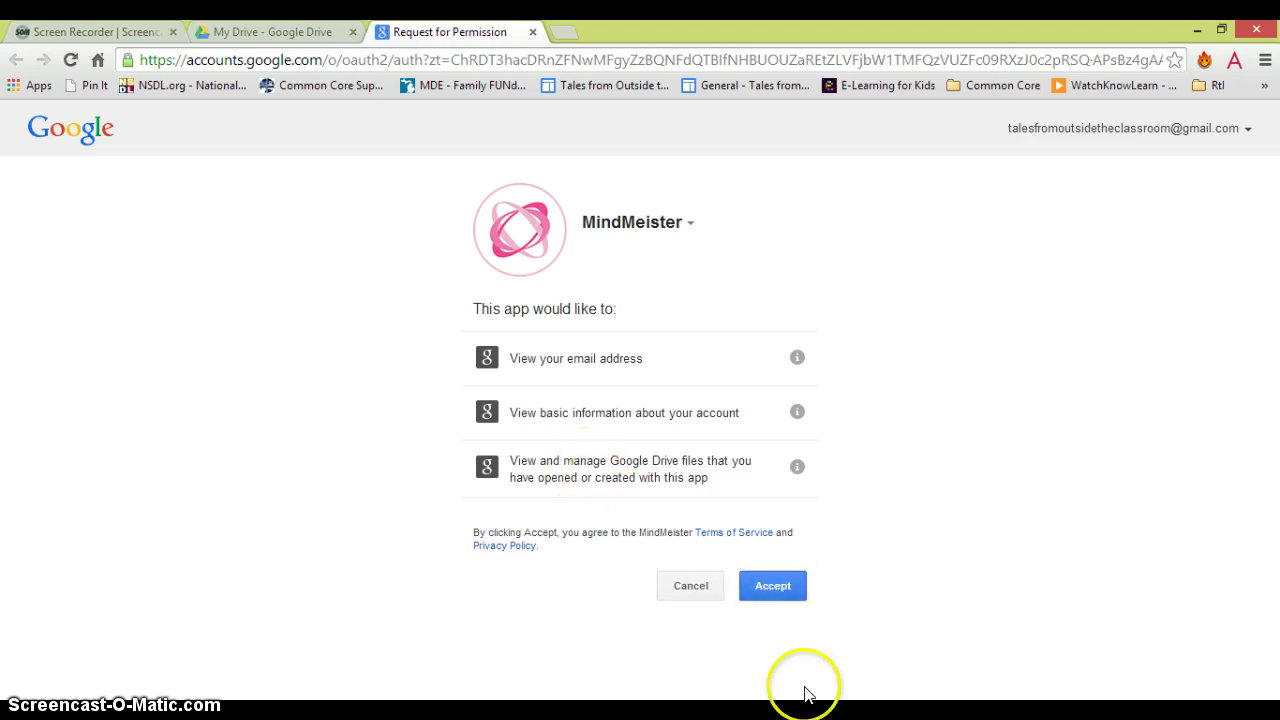
{"action": "left_click", "coordinate": [772, 590]}
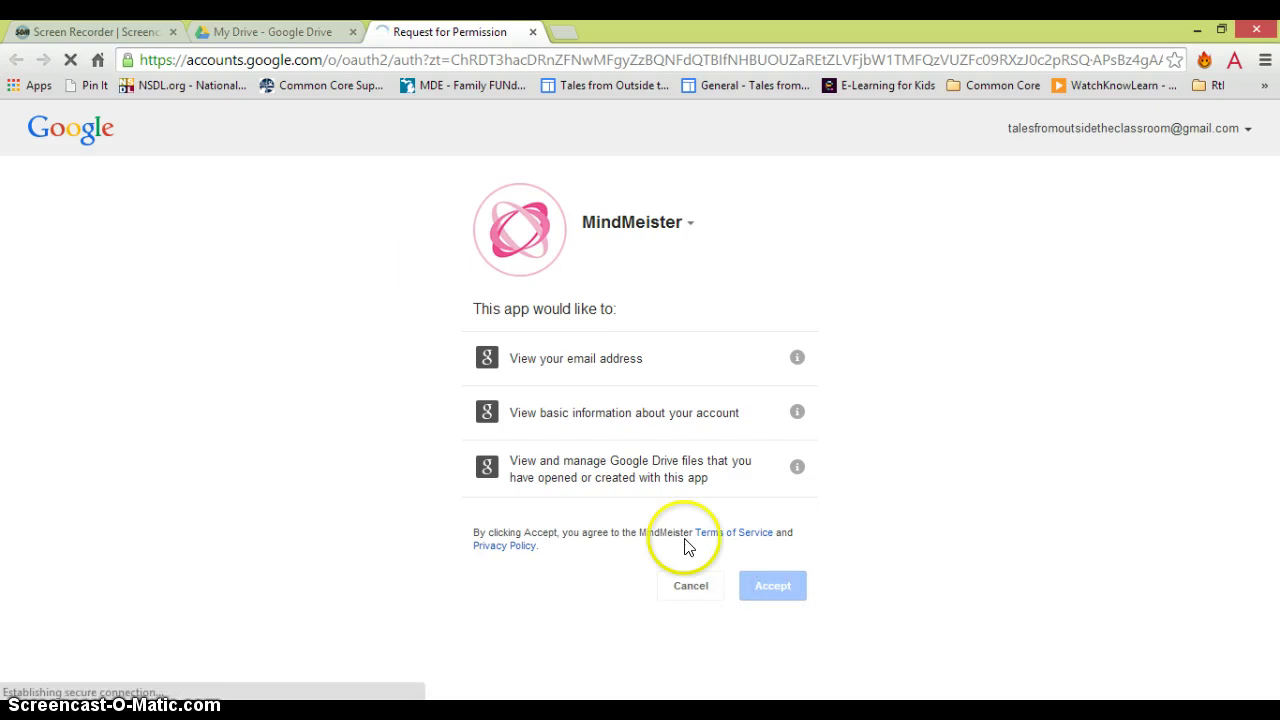
{"action": "left_click", "coordinate": [674, 346]}
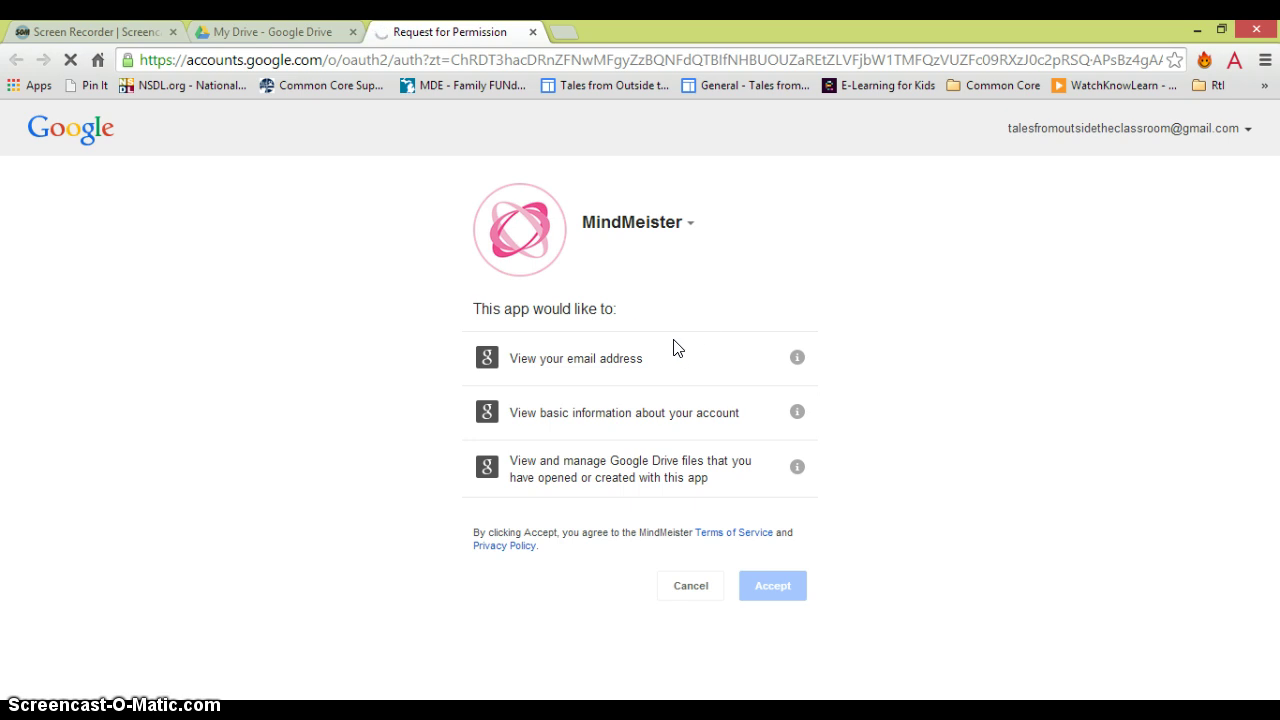
{"action": "left_click", "coordinate": [651, 330]}
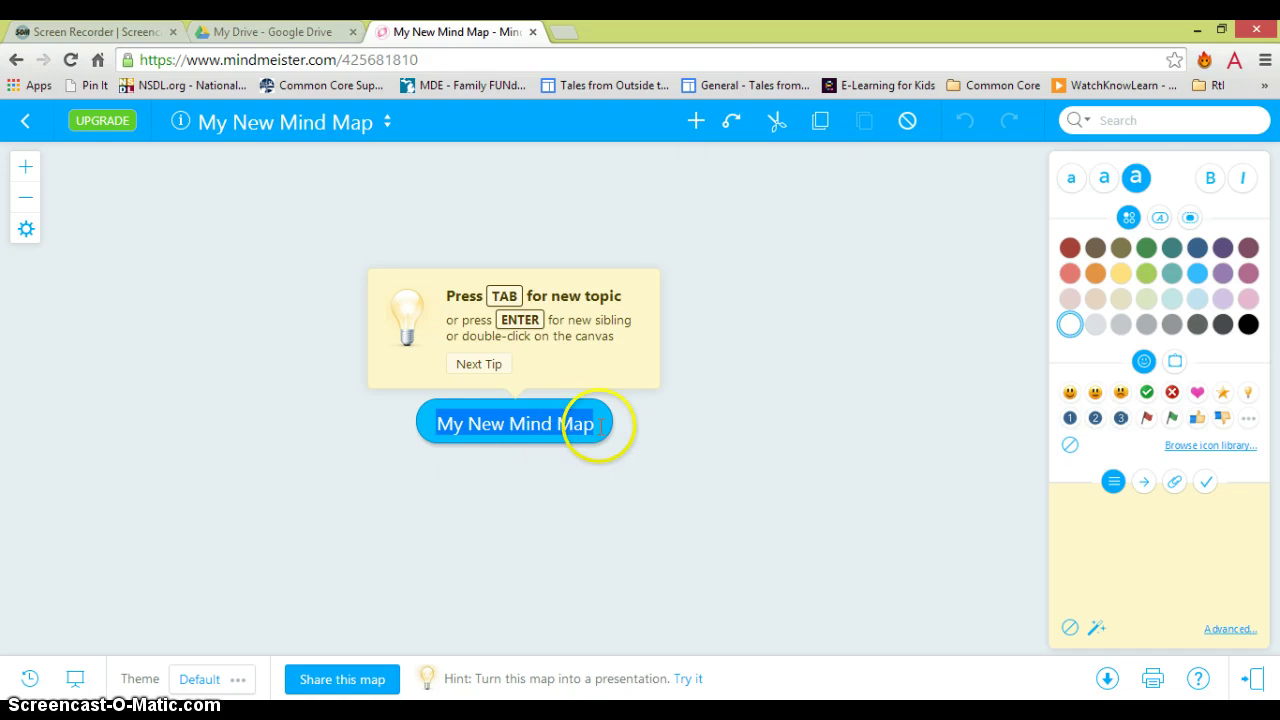
Rename the central topic of the new mind map to "Our City".
{"action": "left_click_drag", "start_coordinate": [600, 425], "coordinate": [412, 414]}
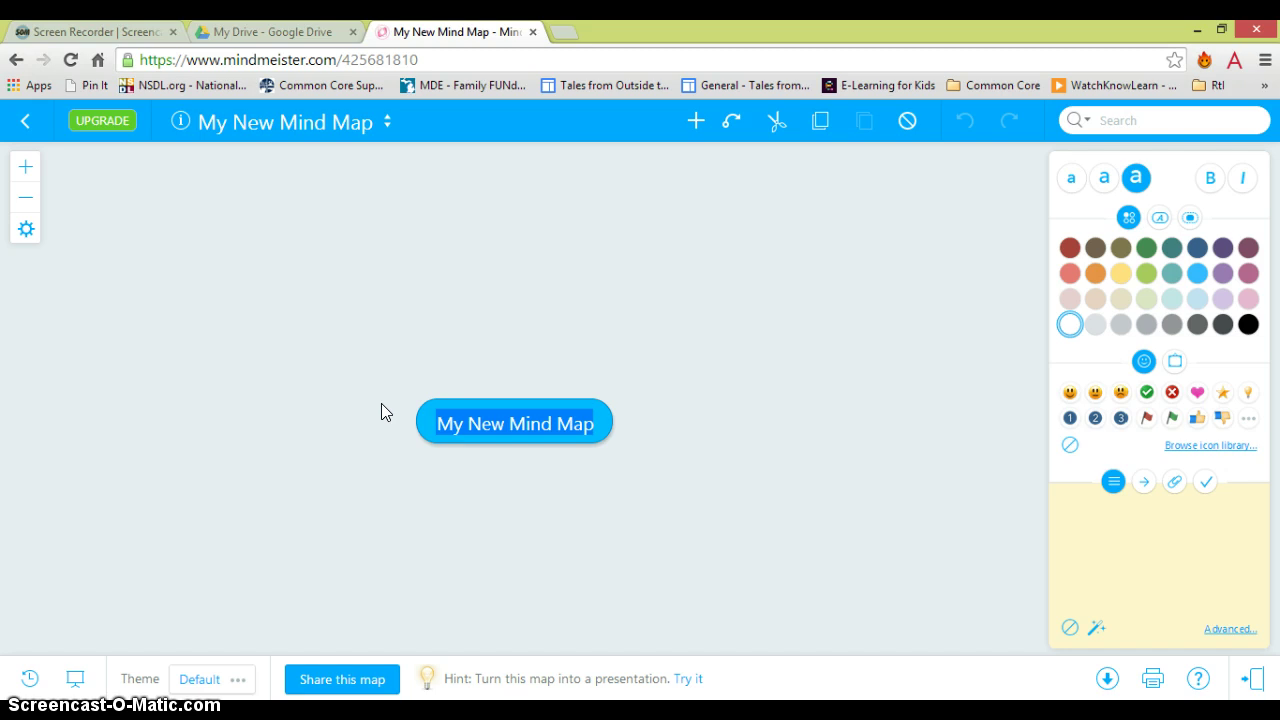
{"action": "type", "text": "Our City"}
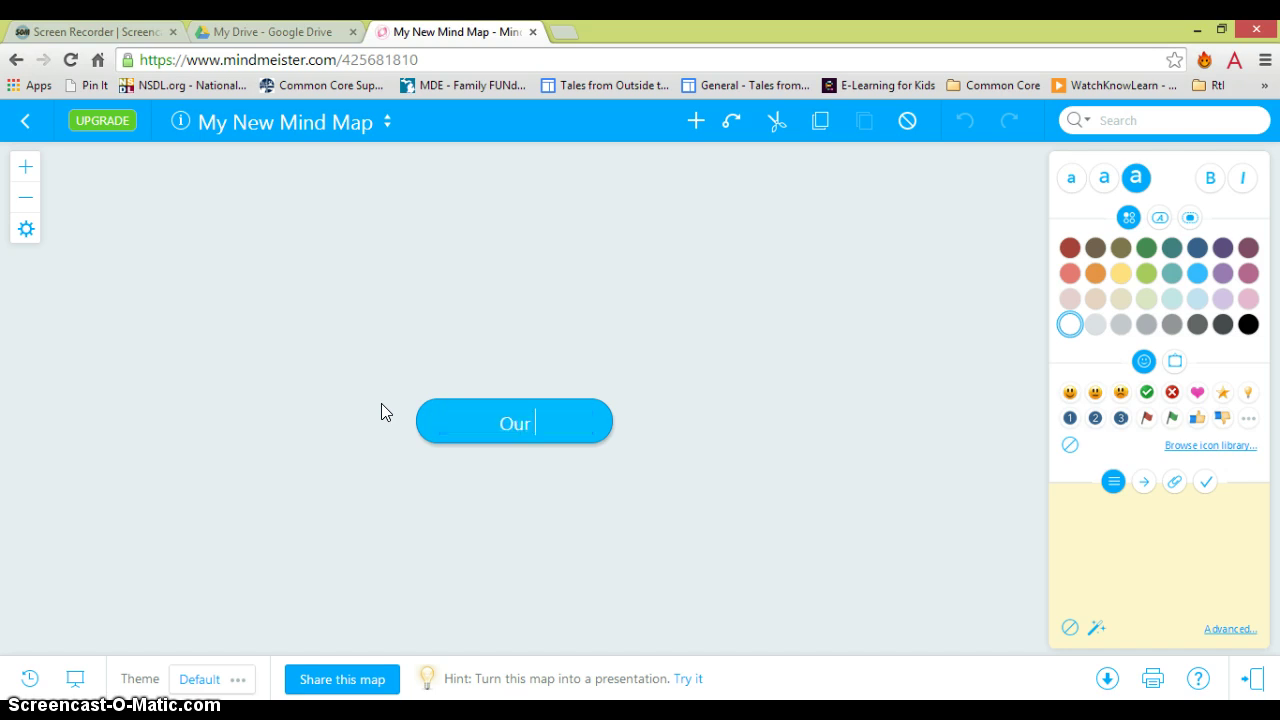
{"action": "left_click", "coordinate": [554, 277]}
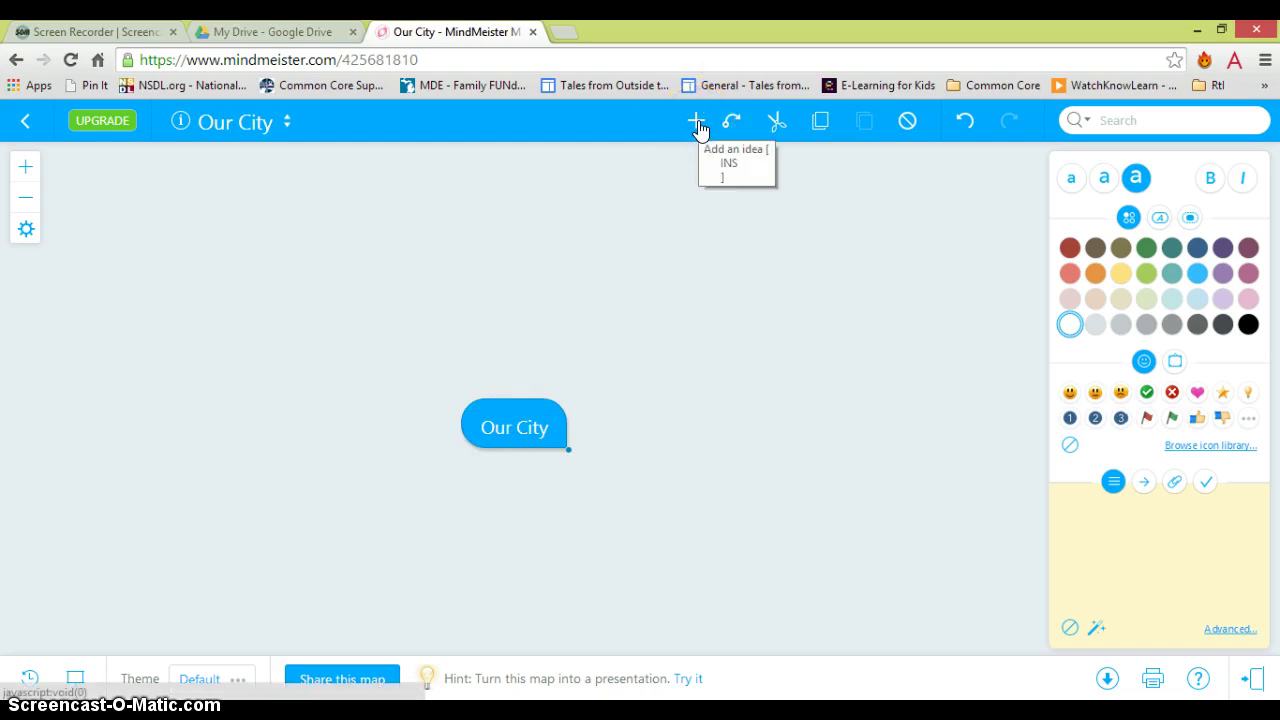
Add an "Indiana" topic to the central topic, discarding the empty subtopic started under it.
{"action": "left_click", "coordinate": [697, 122]}
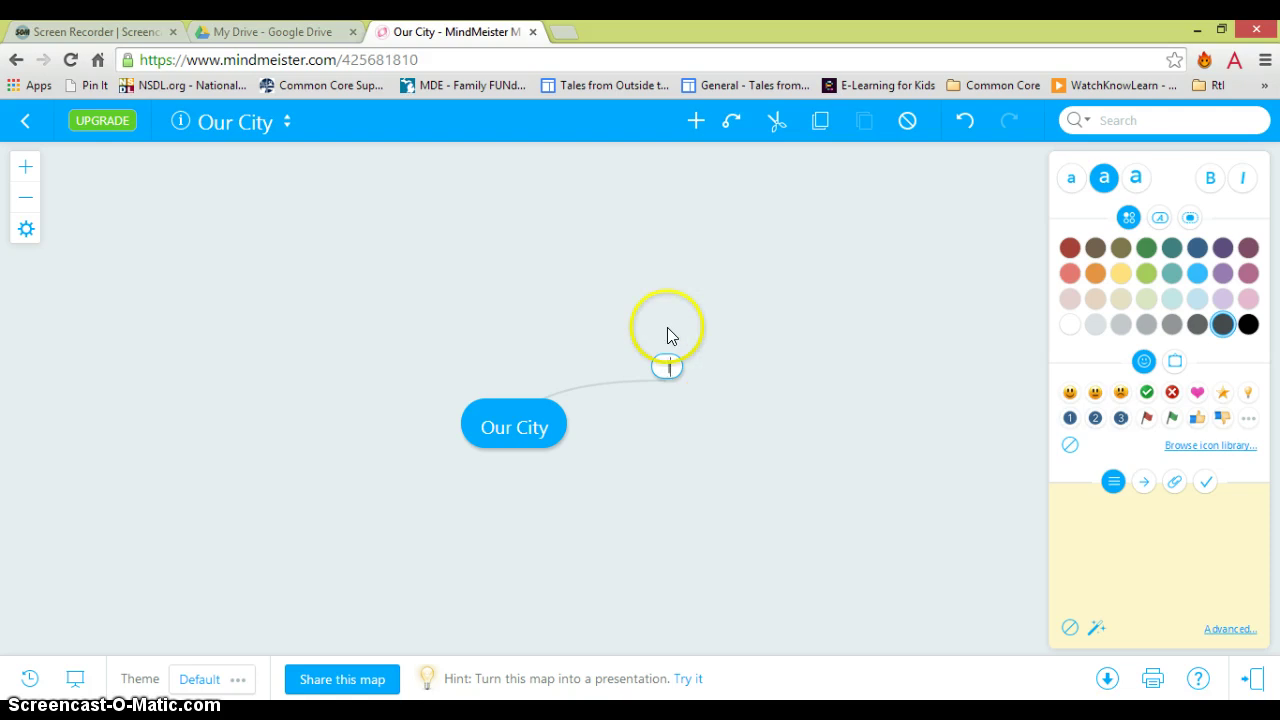
{"action": "type", "text": "Indiana"}
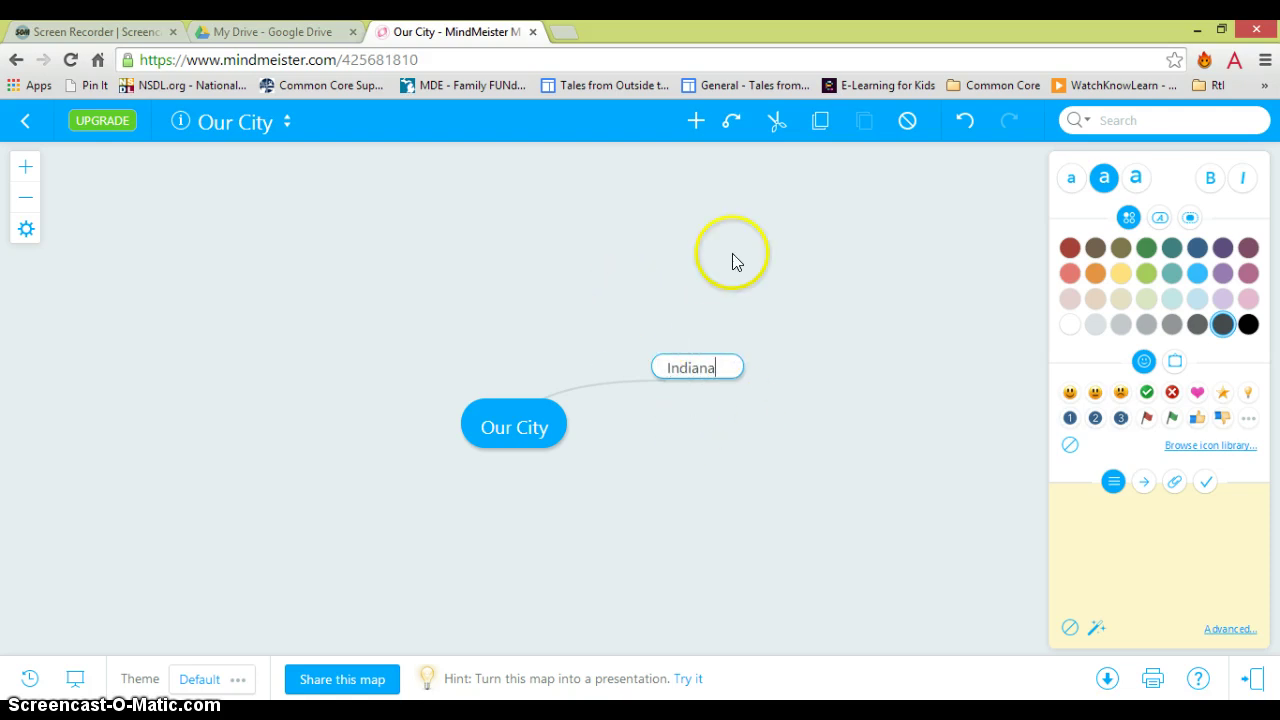
{"action": "left_click", "coordinate": [697, 122]}
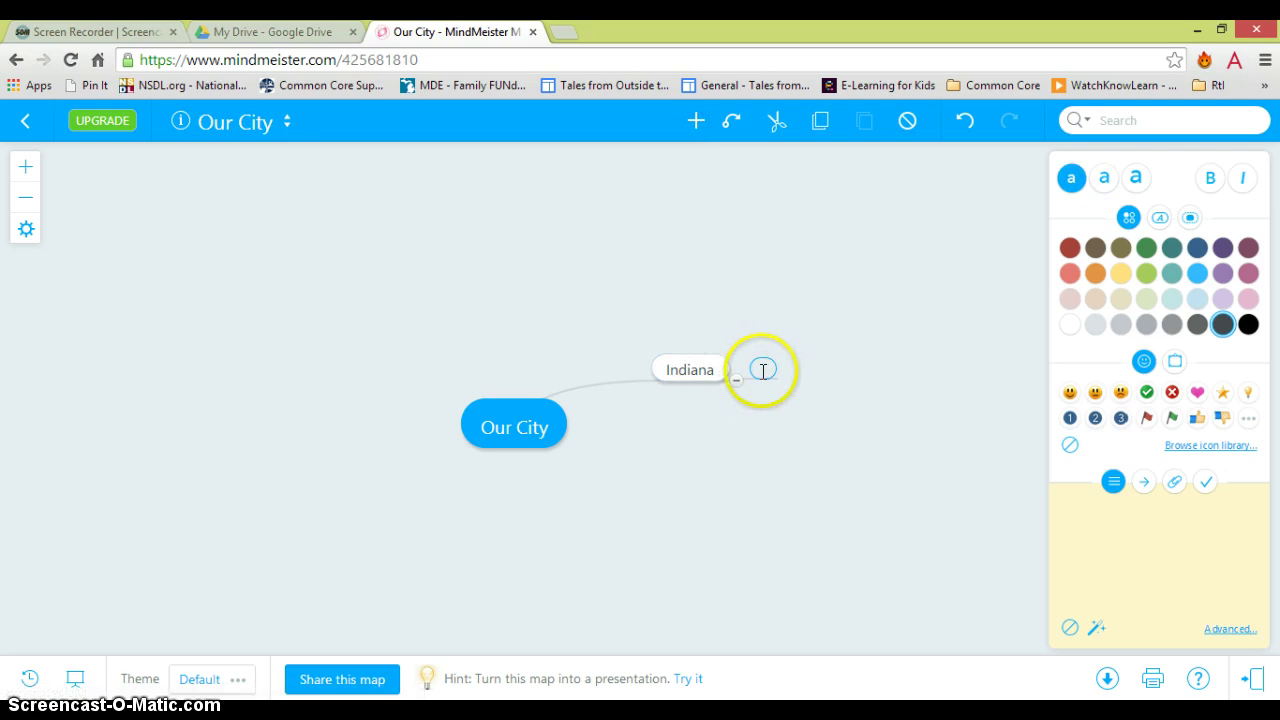
{"action": "left_click", "coordinate": [737, 391]}
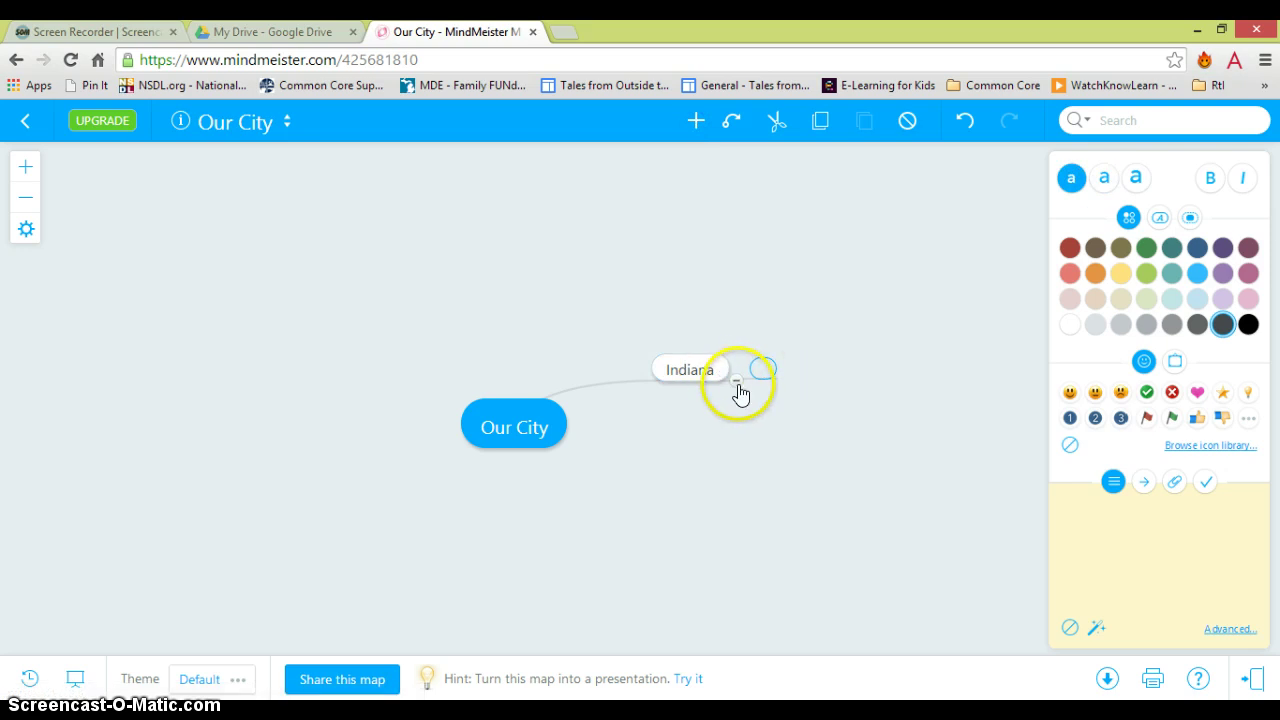
Add a second topic named "Lake Michigan" to the central "Our City" topic.
{"action": "left_click", "coordinate": [517, 425]}
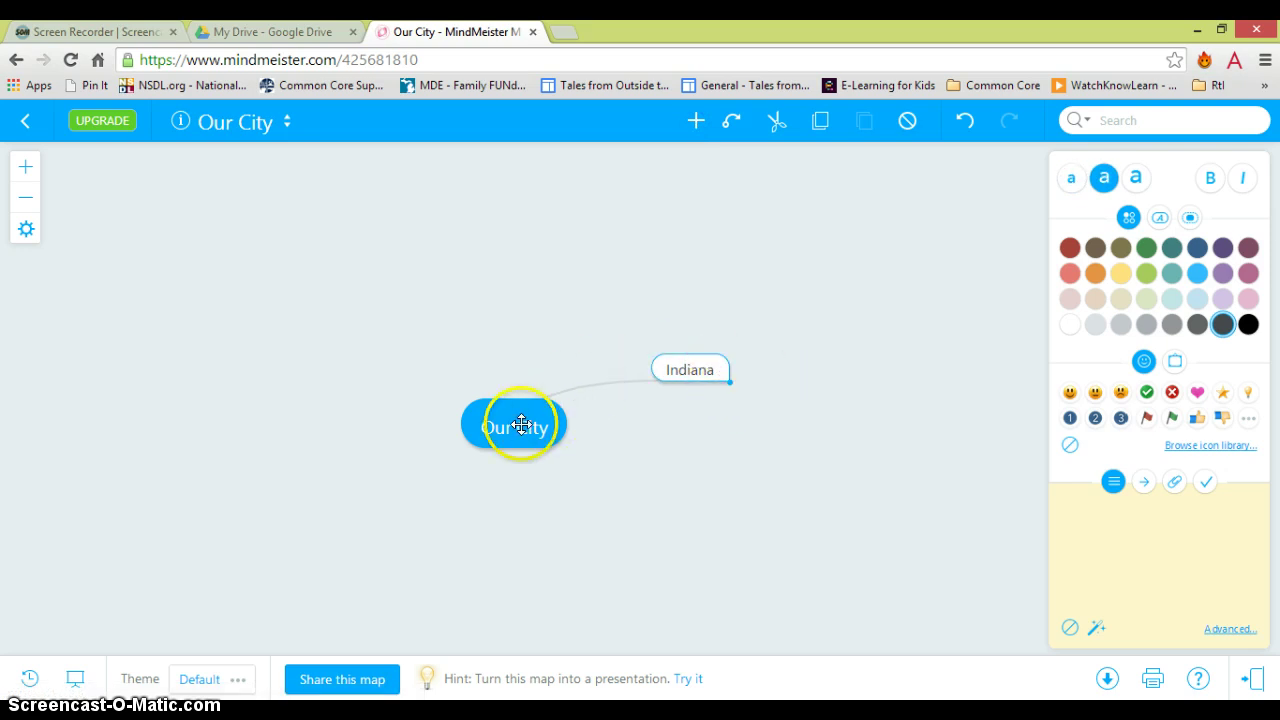
{"action": "left_click", "coordinate": [692, 124]}
{"action": "left_click", "coordinate": [674, 432]}
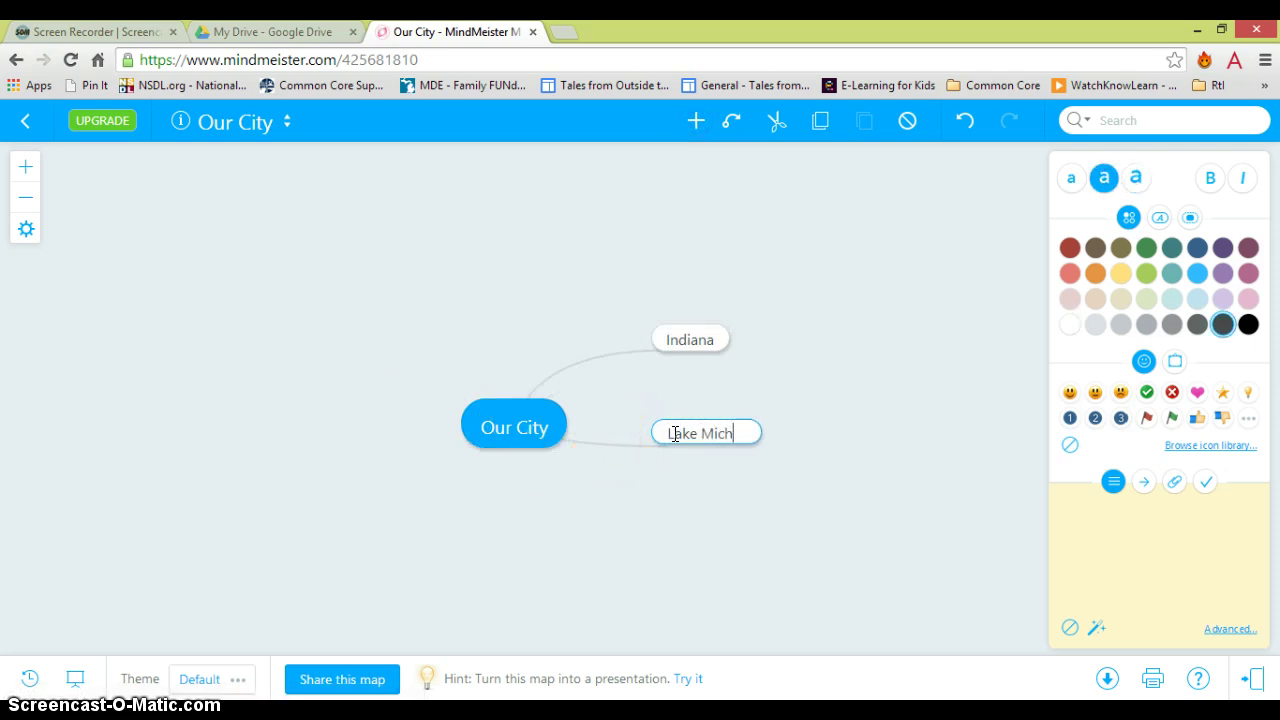
{"action": "type", "text": "Lake Michigan"}
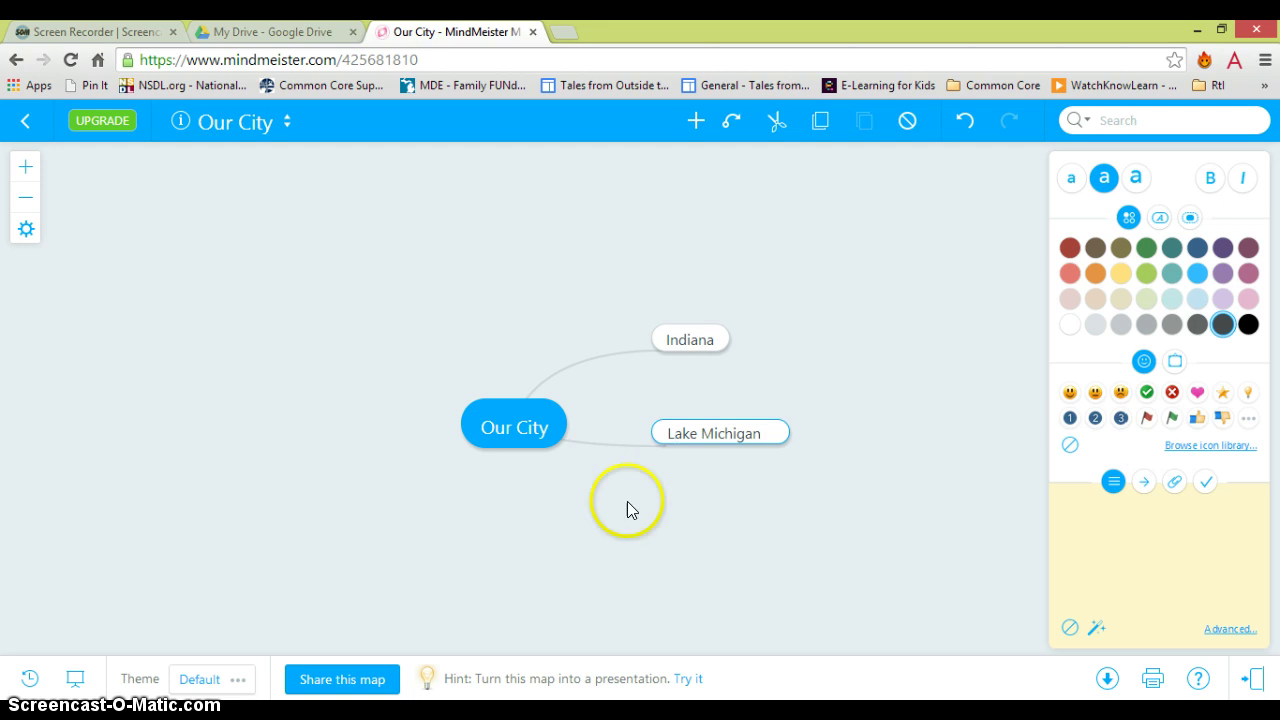
{"action": "key", "text": "Return"}
Add a third topic named "large" to the central "Our City" topic.
{"action": "left_click", "coordinate": [520, 408]}
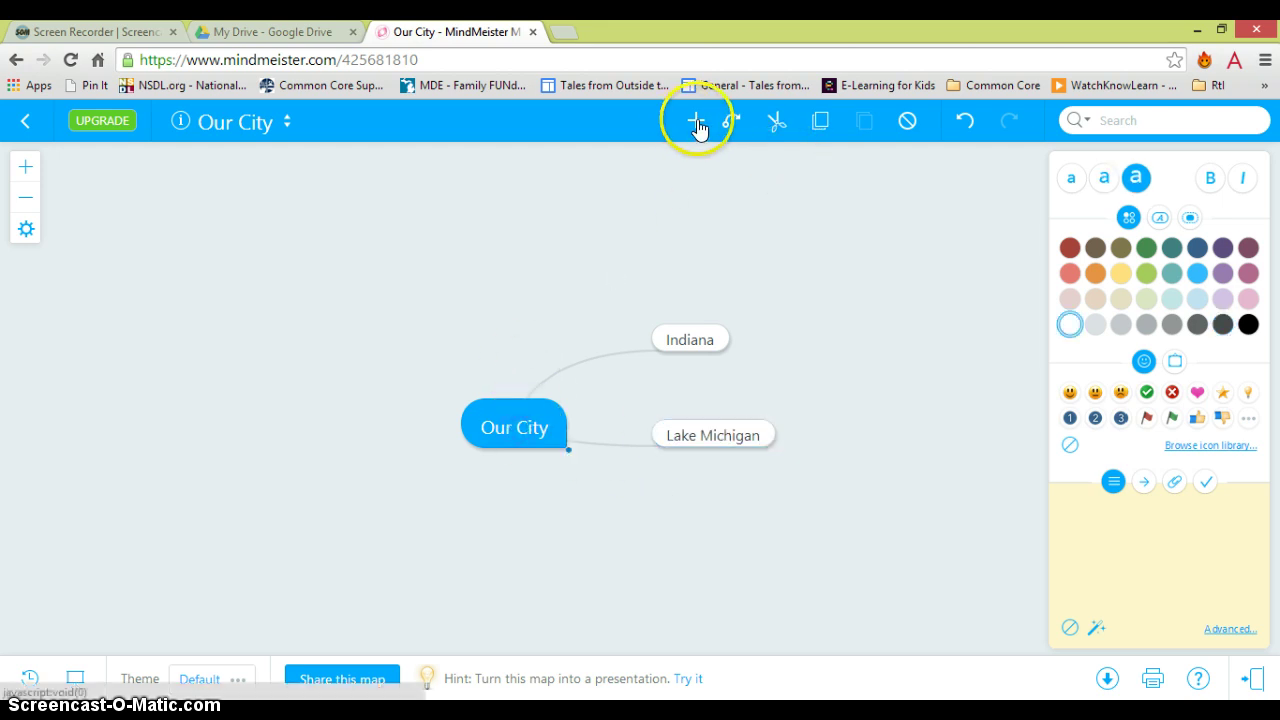
{"action": "left_click", "coordinate": [695, 123]}
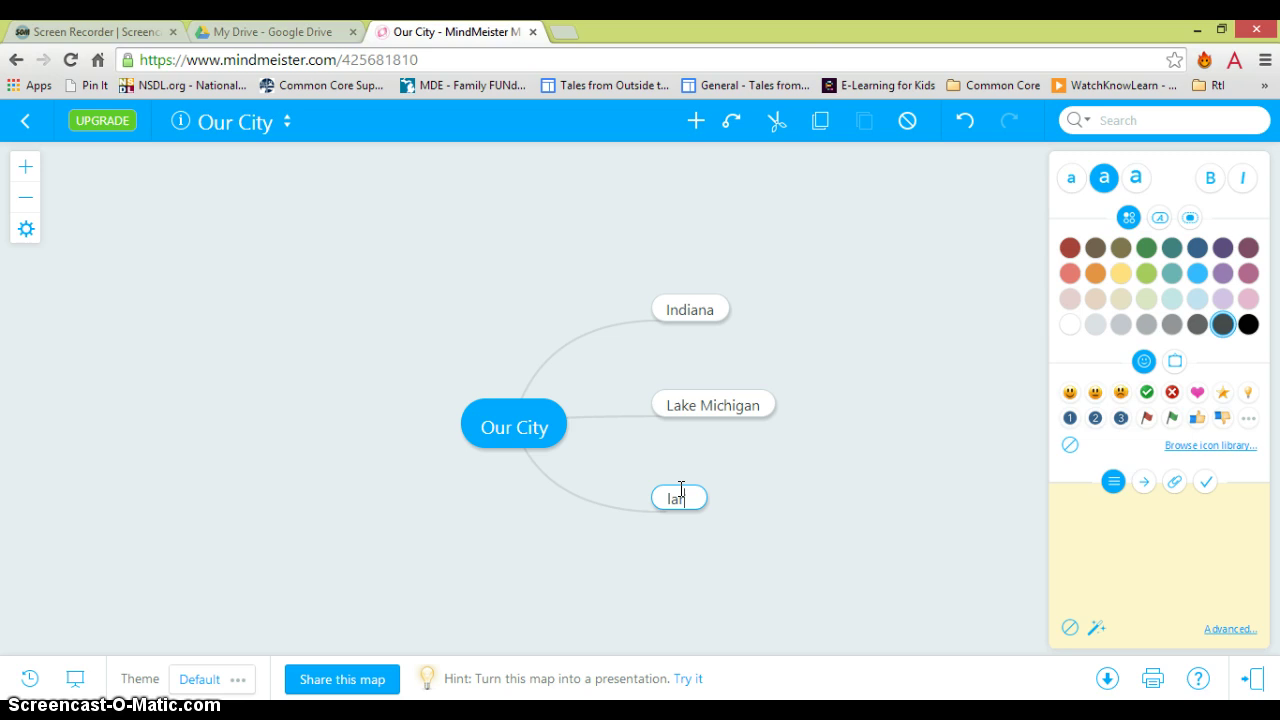
{"action": "left_click", "coordinate": [775, 458]}
Try green text on the "Lake Michigan" topic and set its text colour to black.
{"action": "key", "text": "Up"}
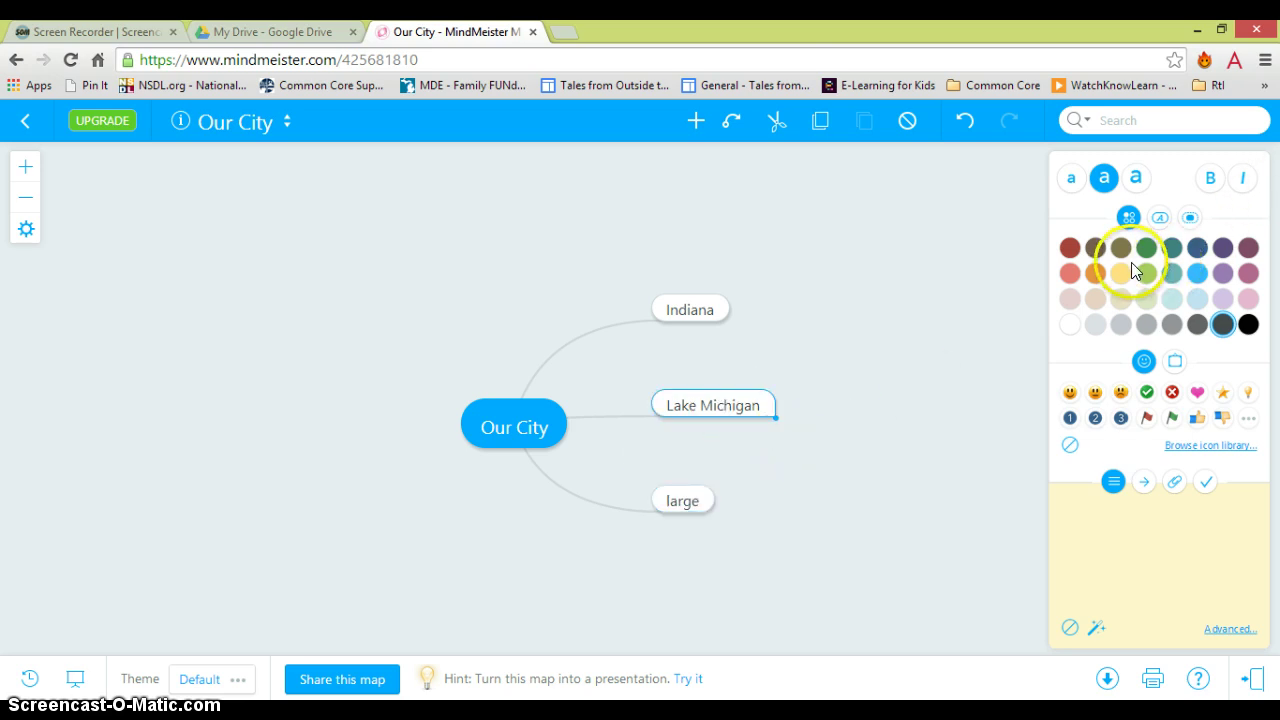
{"action": "left_click", "coordinate": [1146, 250]}
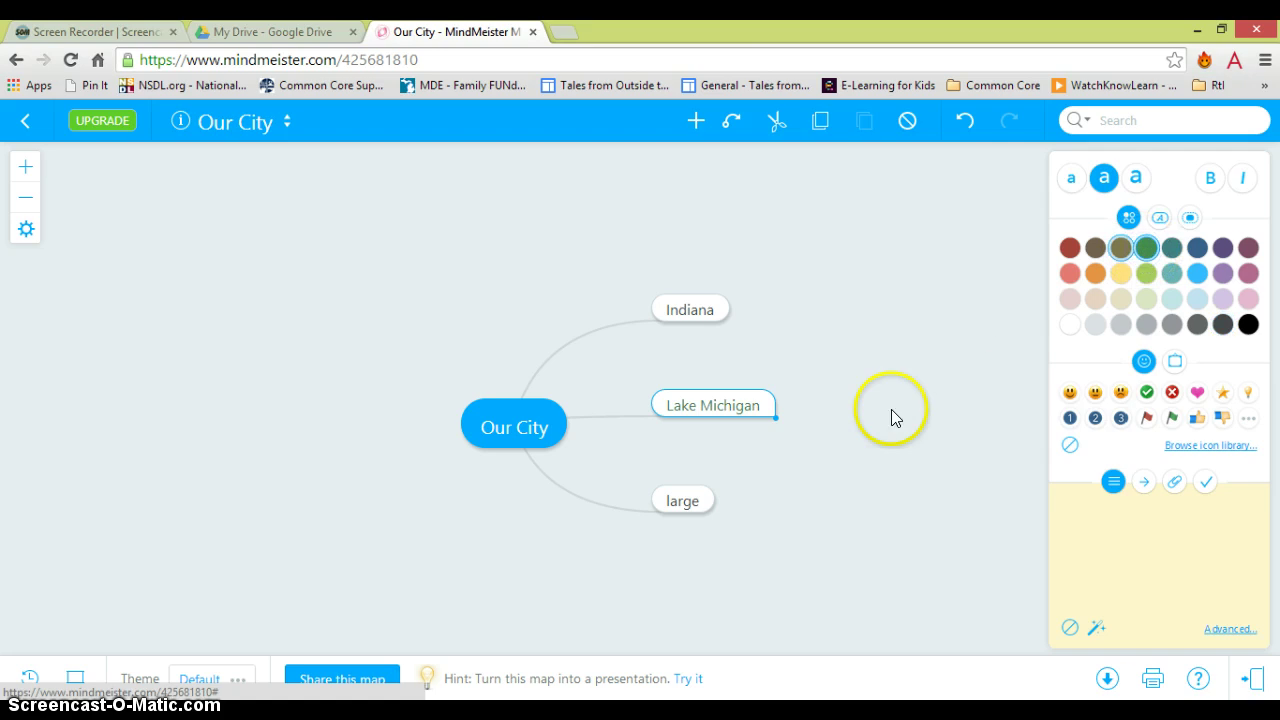
{"action": "left_click", "coordinate": [1250, 326]}
Try teal text on the "Indiana" topic and set its text colour to black.
{"action": "left_click", "coordinate": [682, 307]}
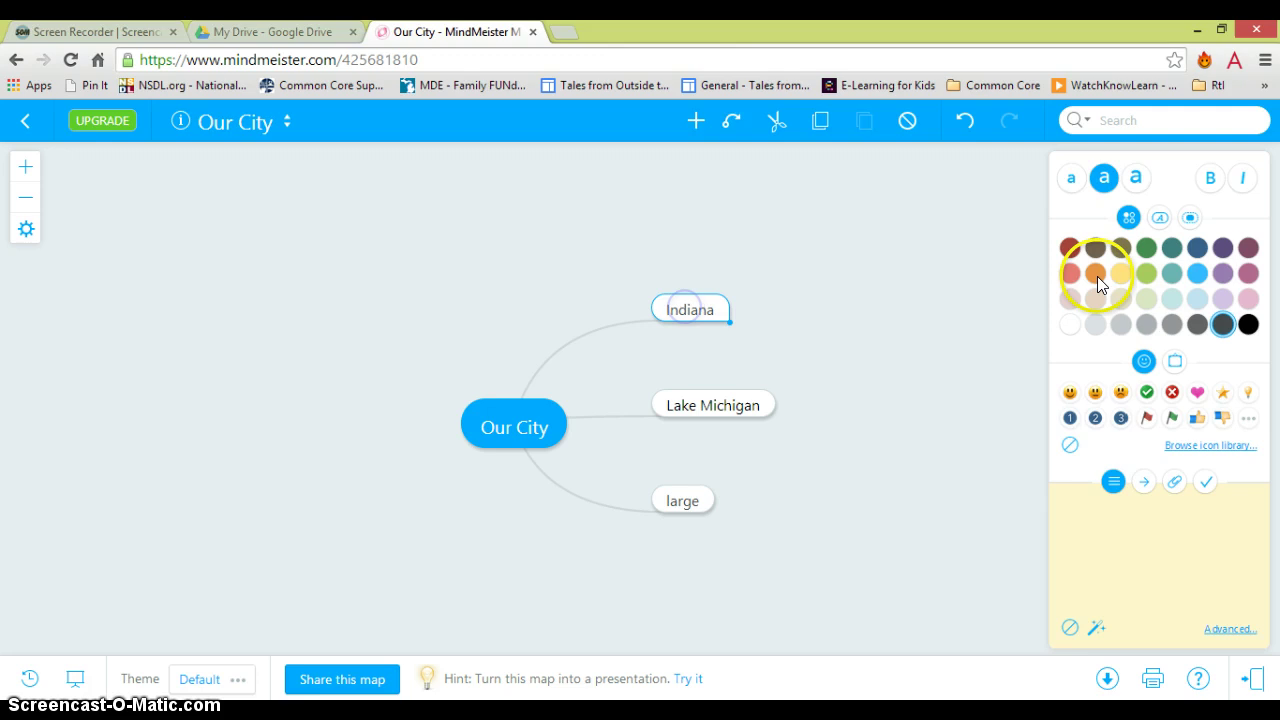
{"action": "left_click", "coordinate": [1172, 273]}
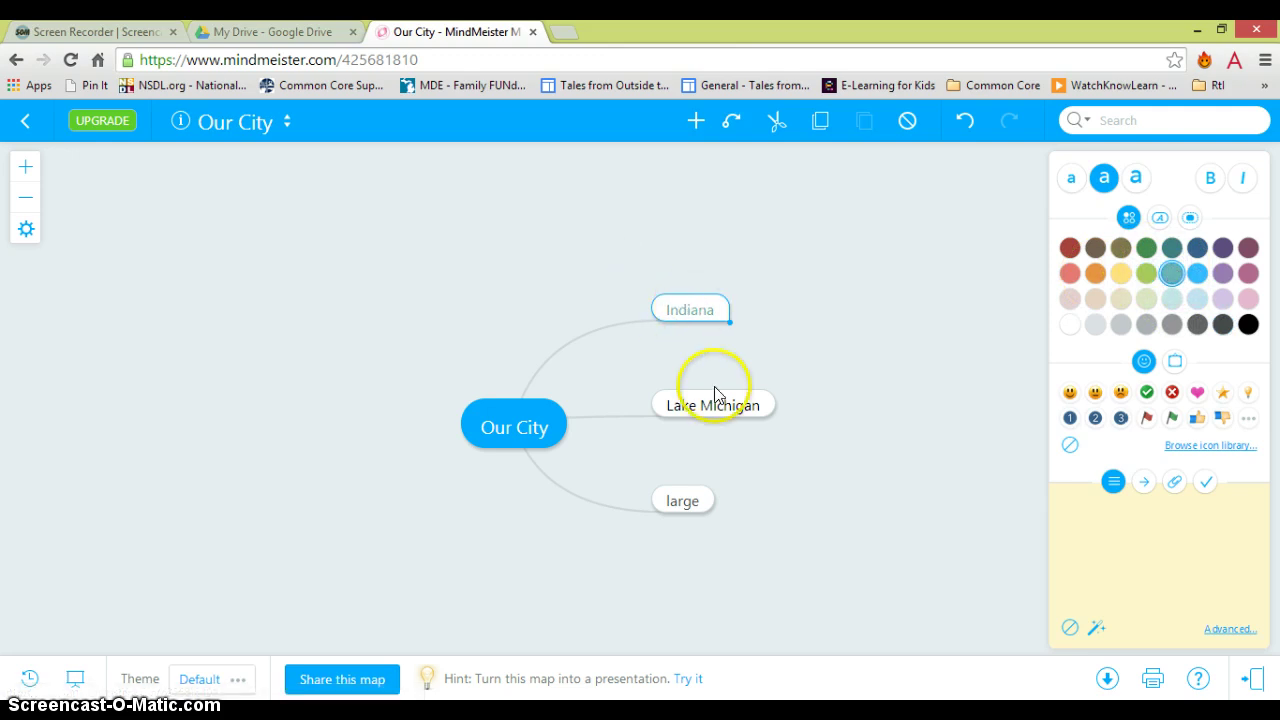
{"action": "left_click", "coordinate": [1248, 324]}
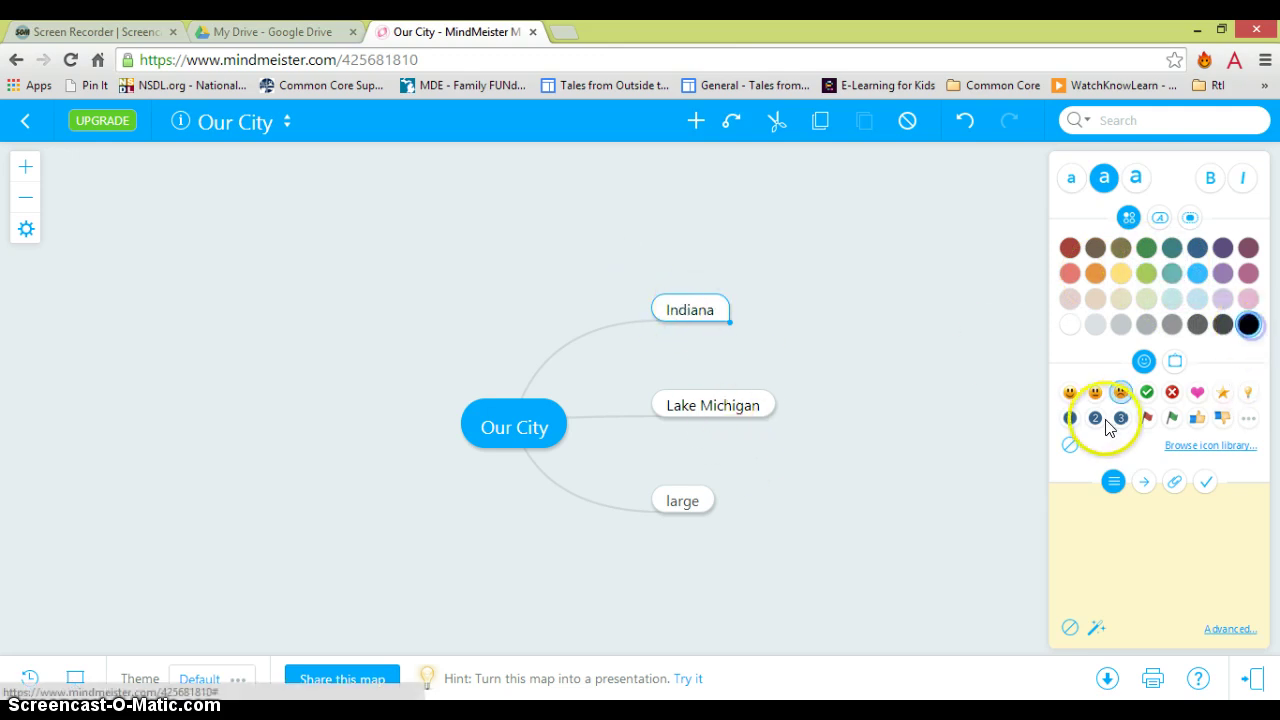
Try bold and the large text size on the "Indiana" topic, and return it to regular medium text.
{"action": "left_click", "coordinate": [1210, 180]}
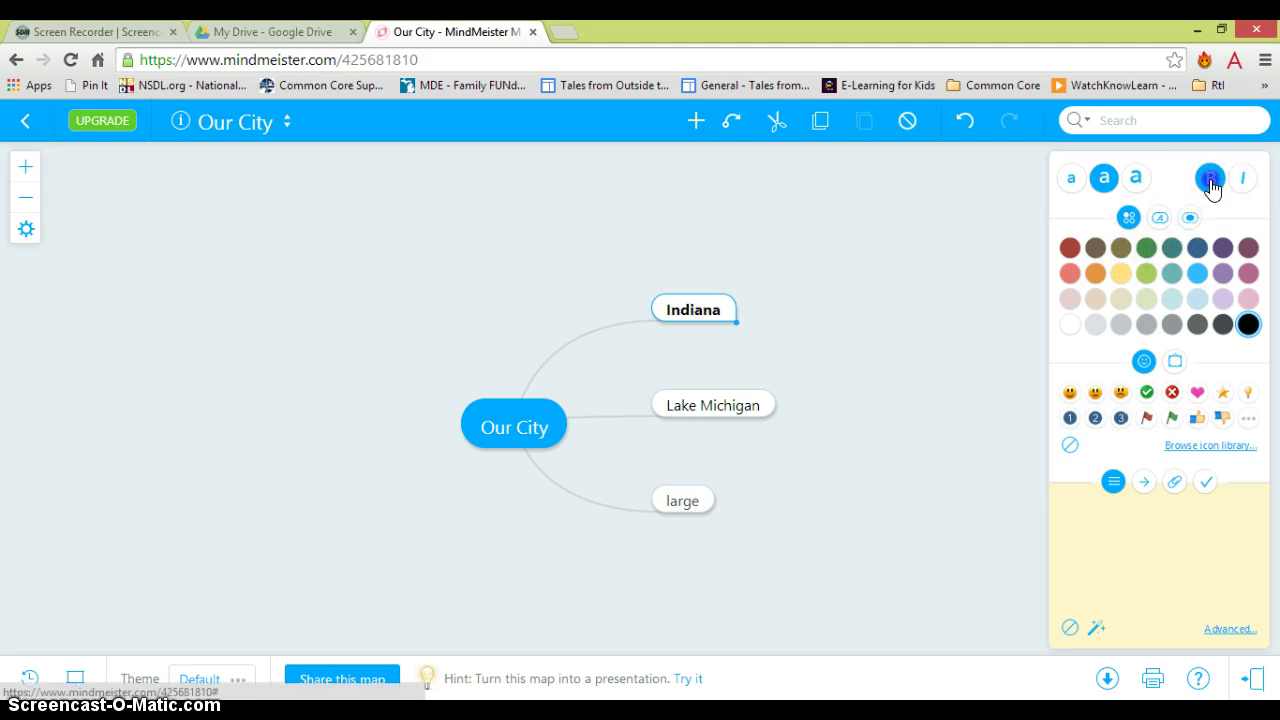
{"action": "left_click", "coordinate": [1136, 180]}
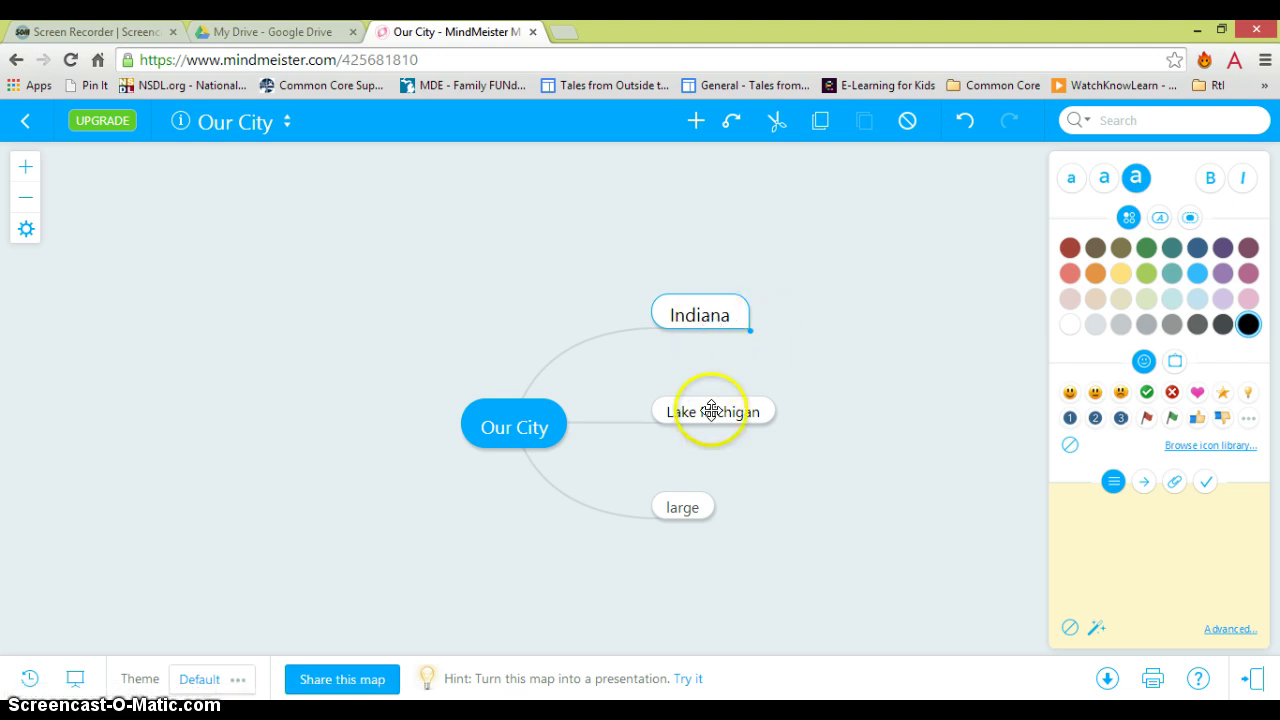
{"action": "left_click", "coordinate": [1103, 180]}
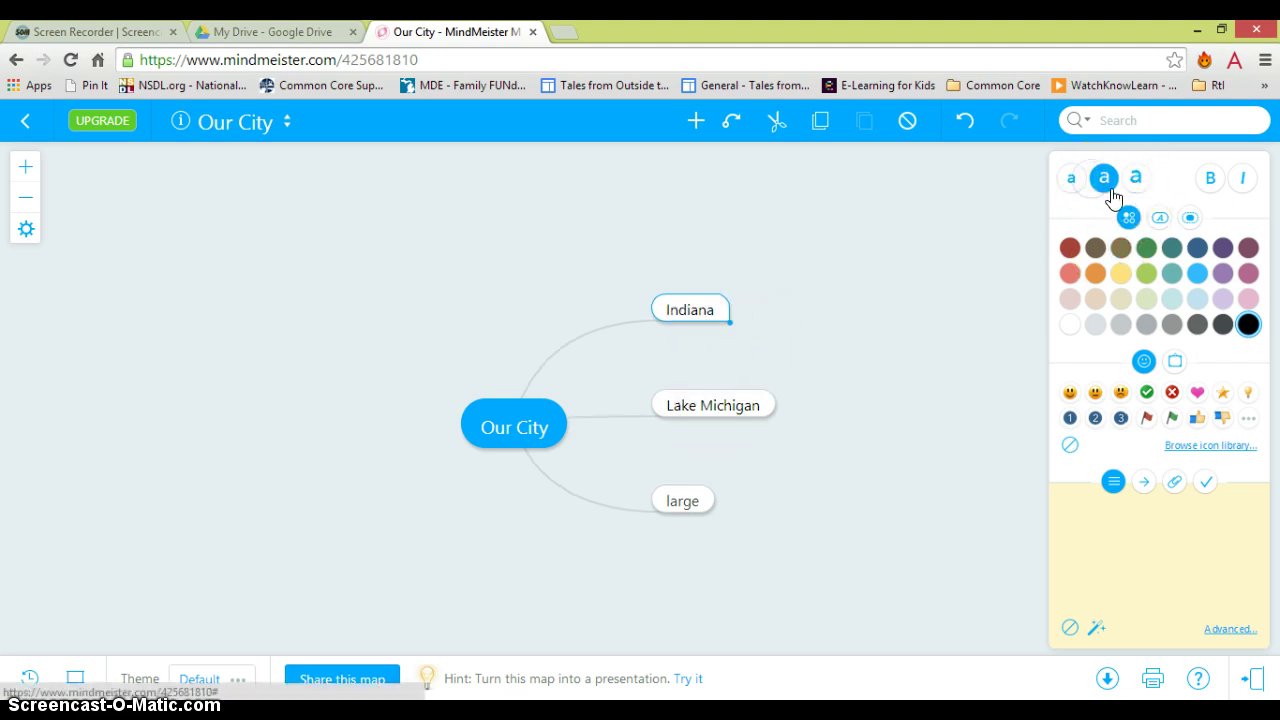
Try the blue filled topic style on the "Indiana" topic and set it to the white rounded style.
{"action": "left_click", "coordinate": [1162, 220]}
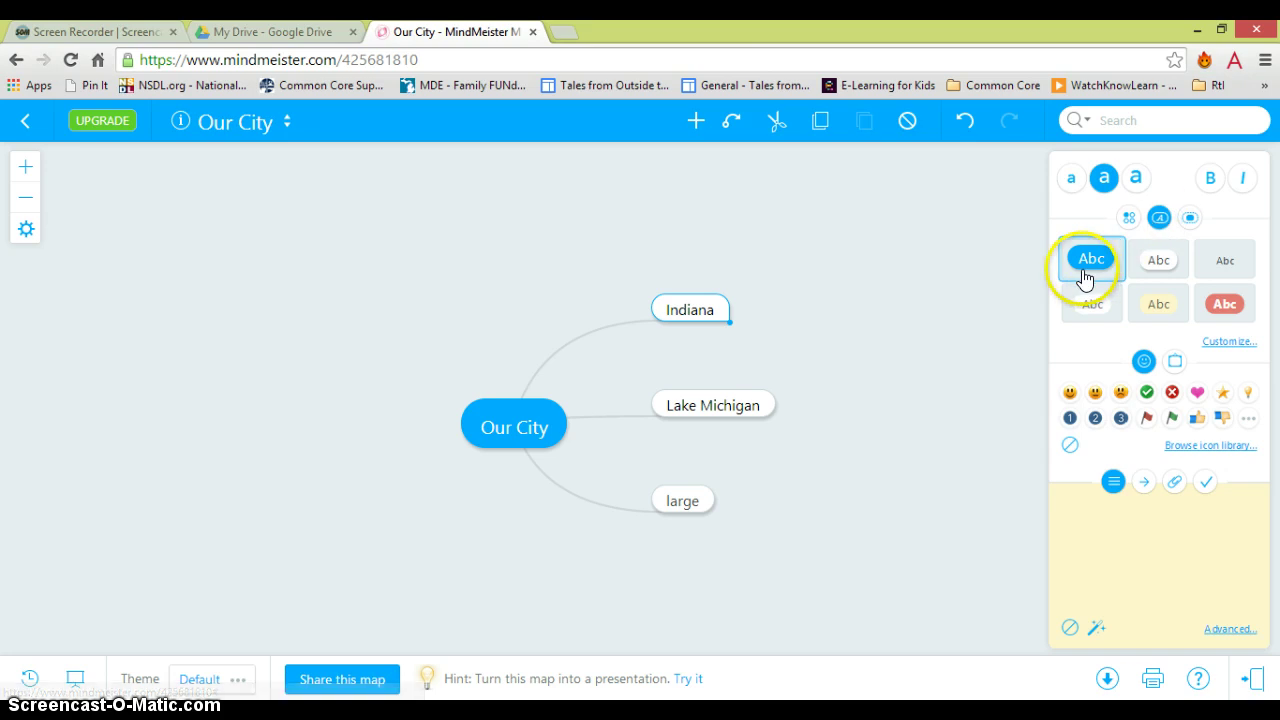
{"action": "double_click", "coordinate": [694, 308]}
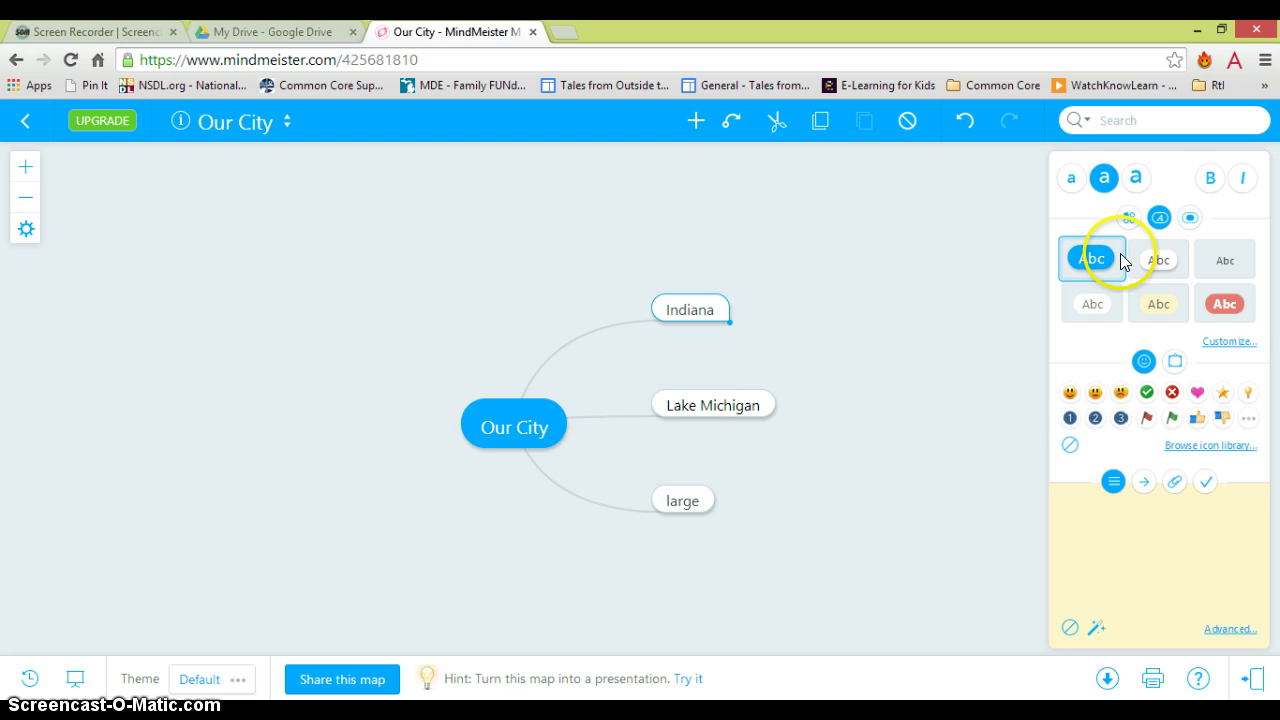
{"action": "left_click", "coordinate": [1089, 258]}
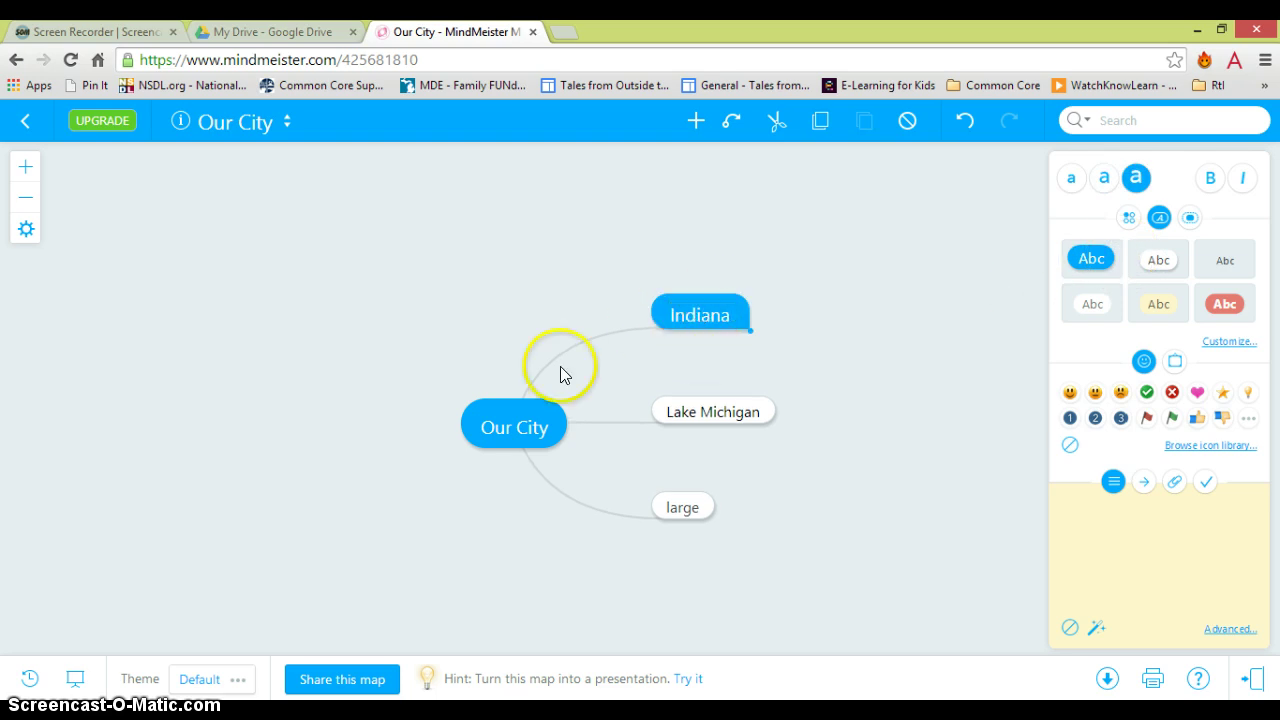
{"action": "left_click", "coordinate": [1157, 258]}
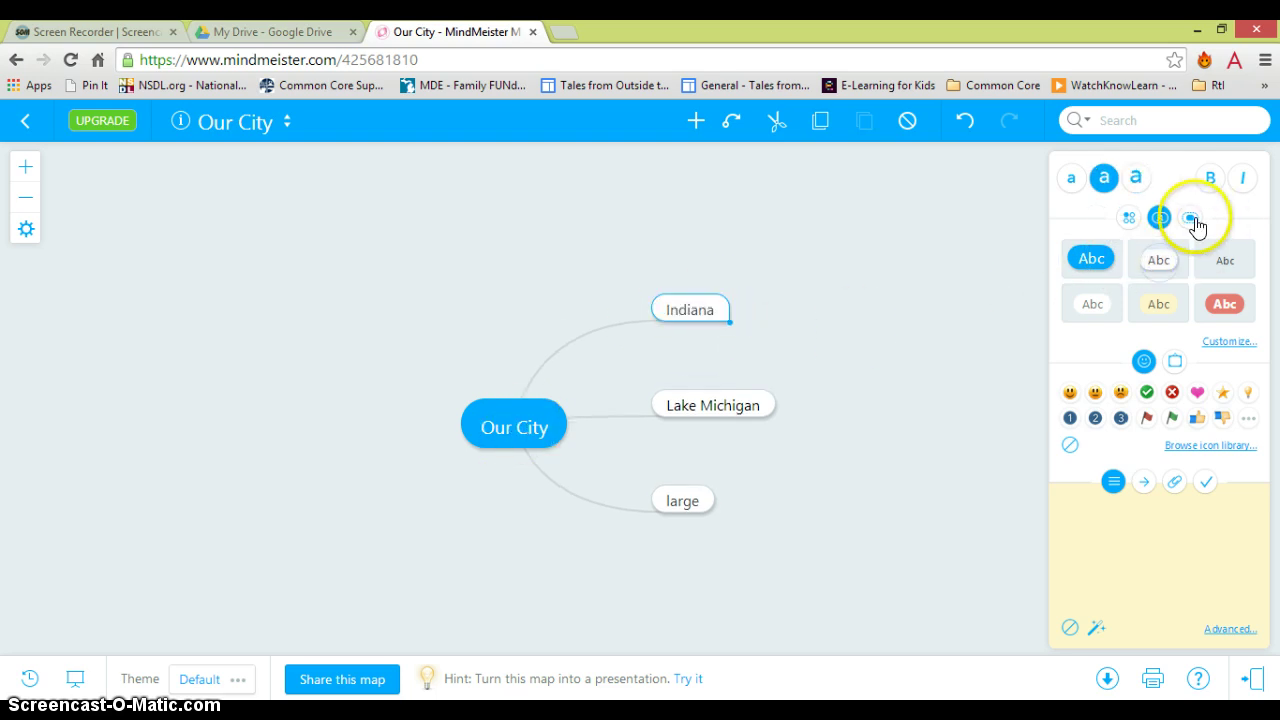
Look over the boundary styles and add a thumbs-up icon to the "Indiana" topic.
{"action": "left_click", "coordinate": [1189, 217]}
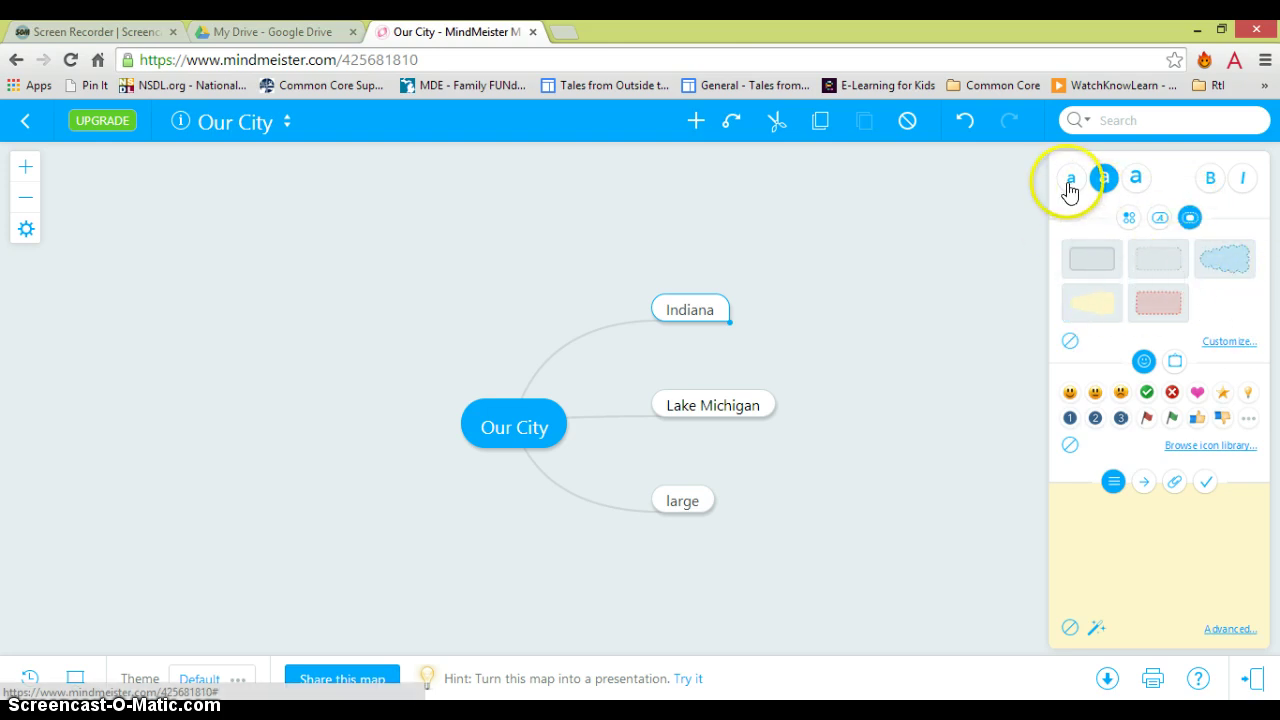
{"action": "left_click", "coordinate": [1128, 218]}
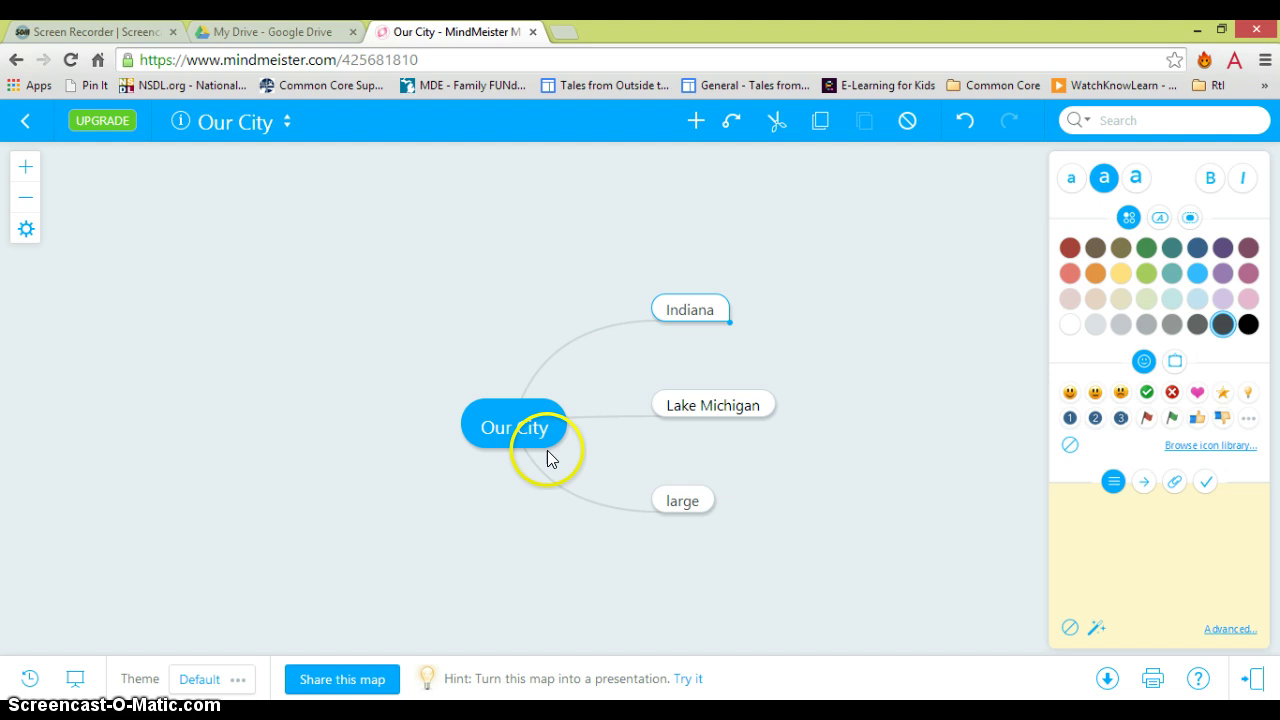
{"action": "left_click", "coordinate": [1196, 418]}
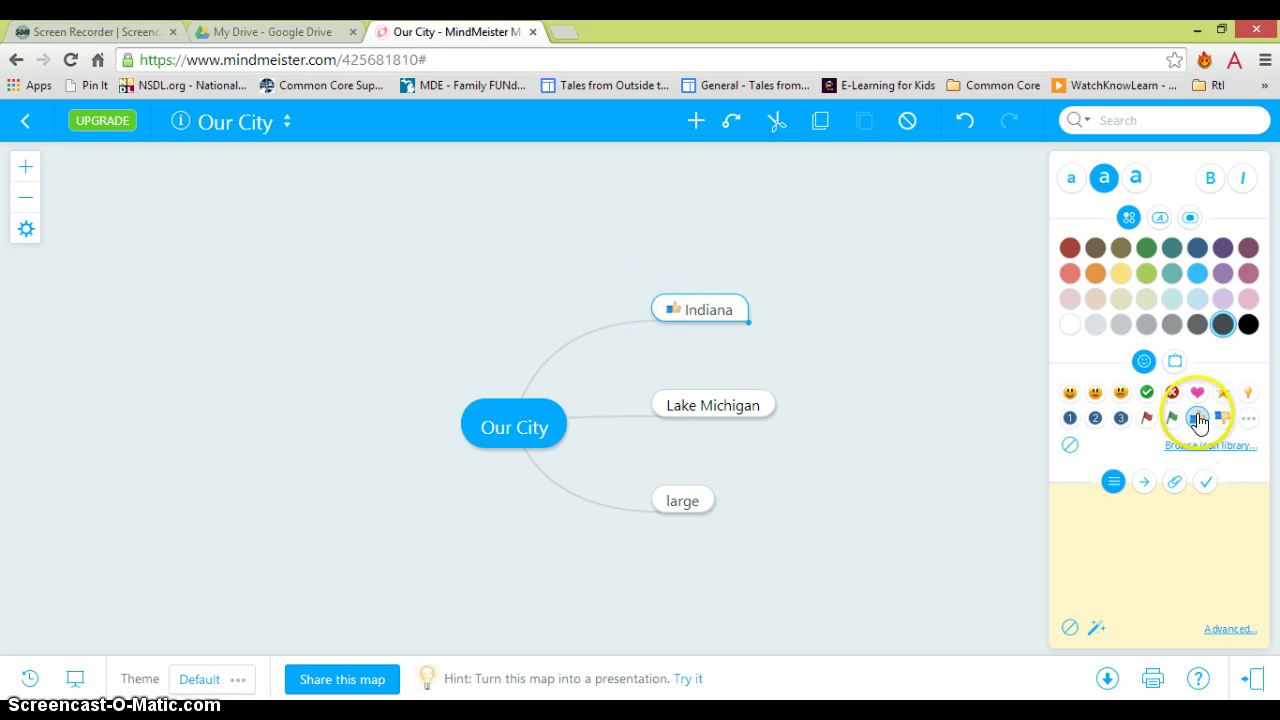
Examine the task options of the "Indiana" topic, including the completion levels and the available assignees.
{"action": "left_click", "coordinate": [1206, 488]}
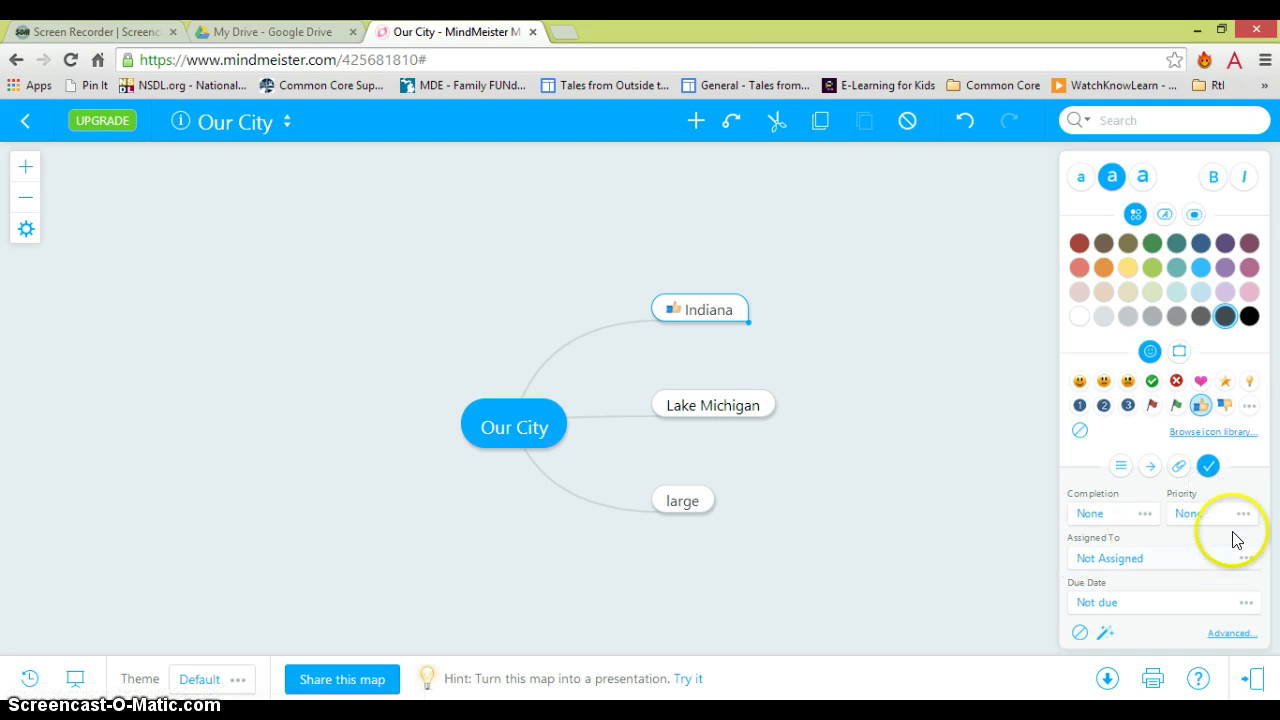
{"action": "left_click", "coordinate": [1113, 518]}
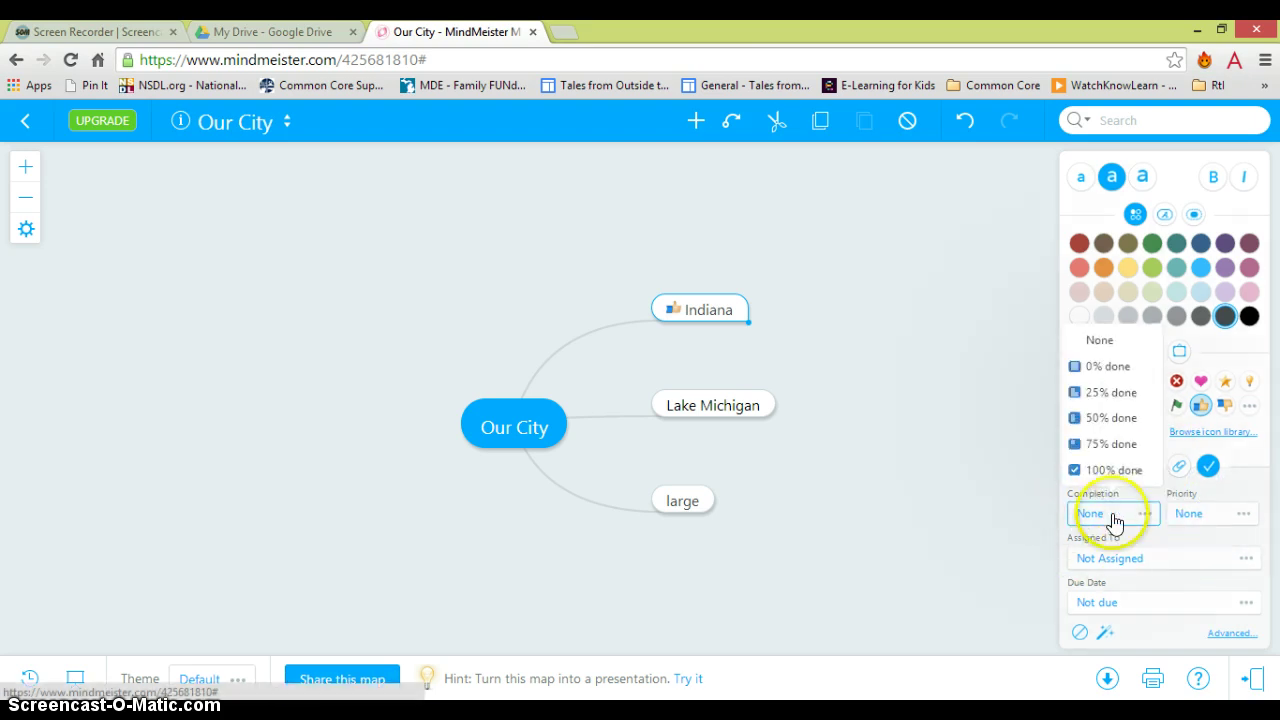
{"action": "left_click", "coordinate": [1145, 568]}
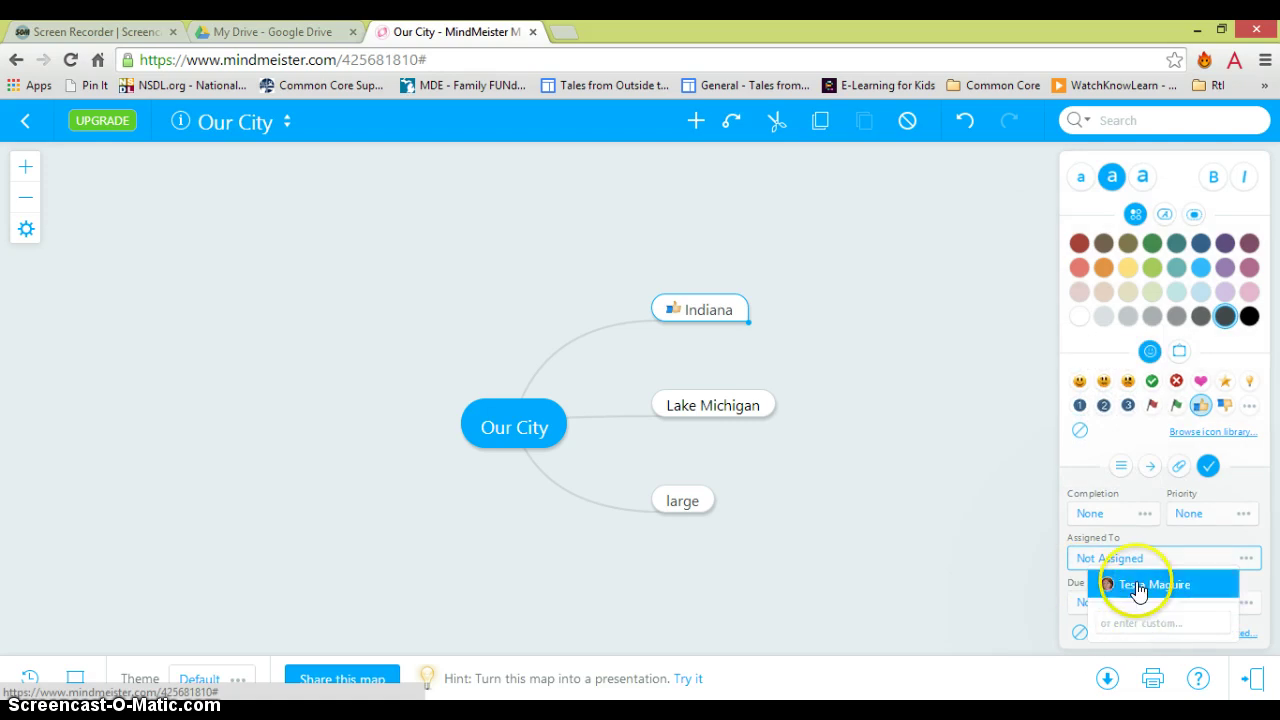
{"action": "left_click", "coordinate": [1063, 538]}
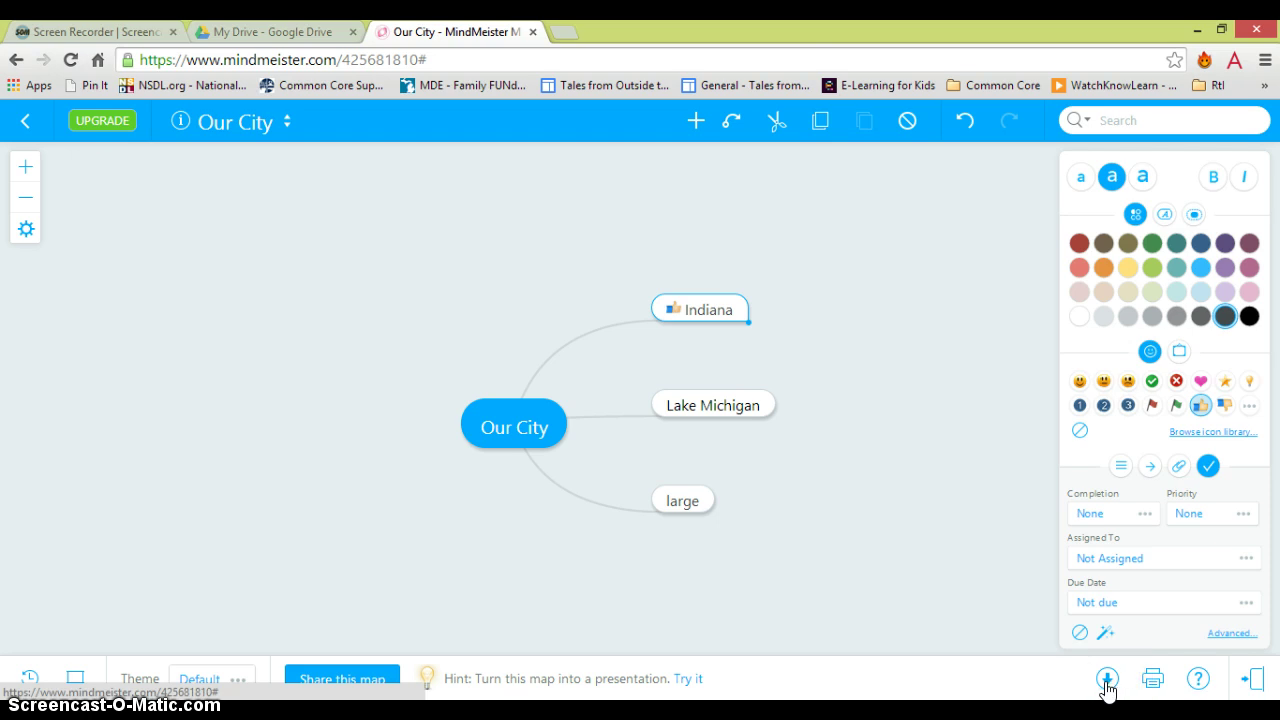
Export the "Our City" mind map in MindMeister format to Google Drive.
{"action": "left_click", "coordinate": [1155, 690]}
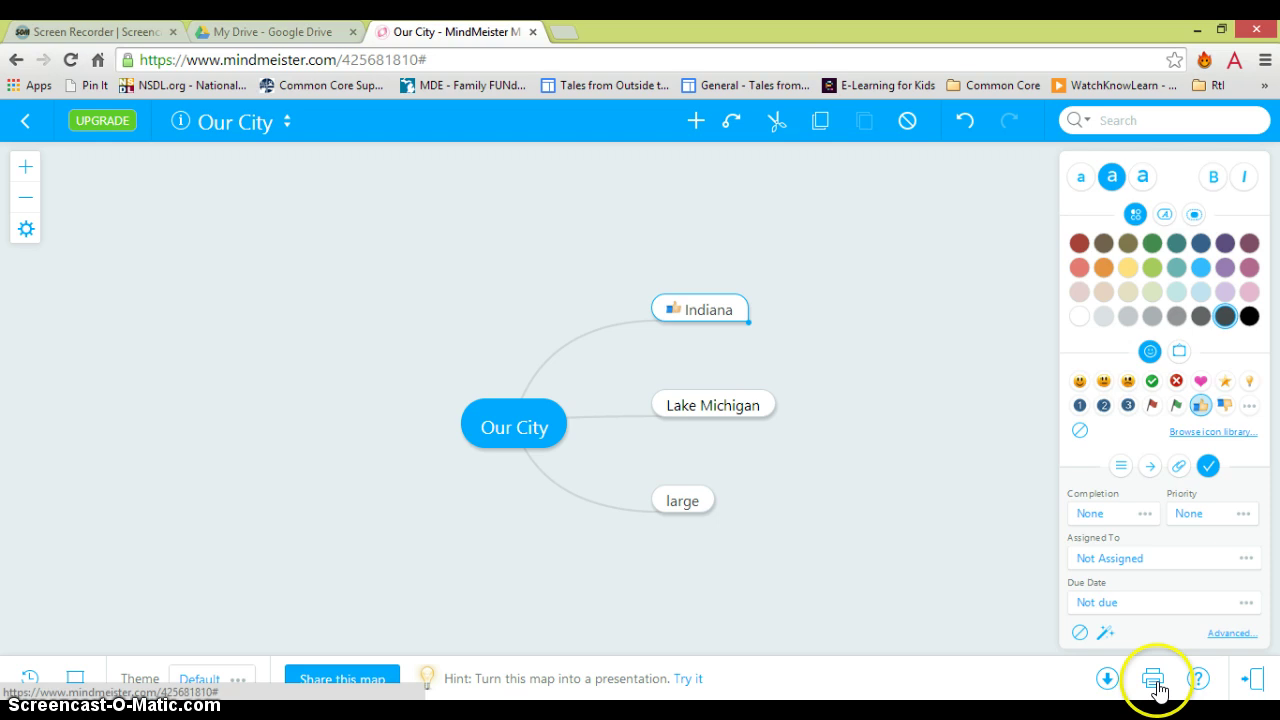
{"action": "left_click", "coordinate": [1105, 678]}
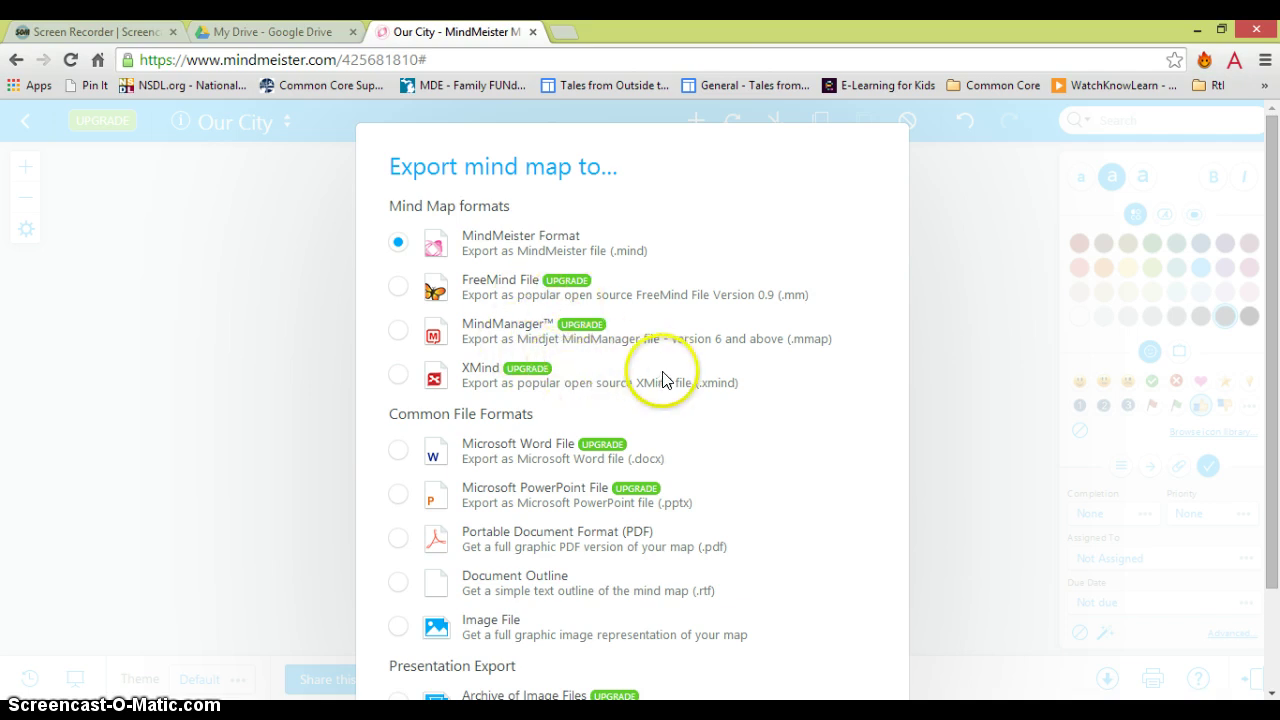
{"action": "scroll", "coordinate": [430, 368], "scroll_direction": "down", "scroll_amount": 1}
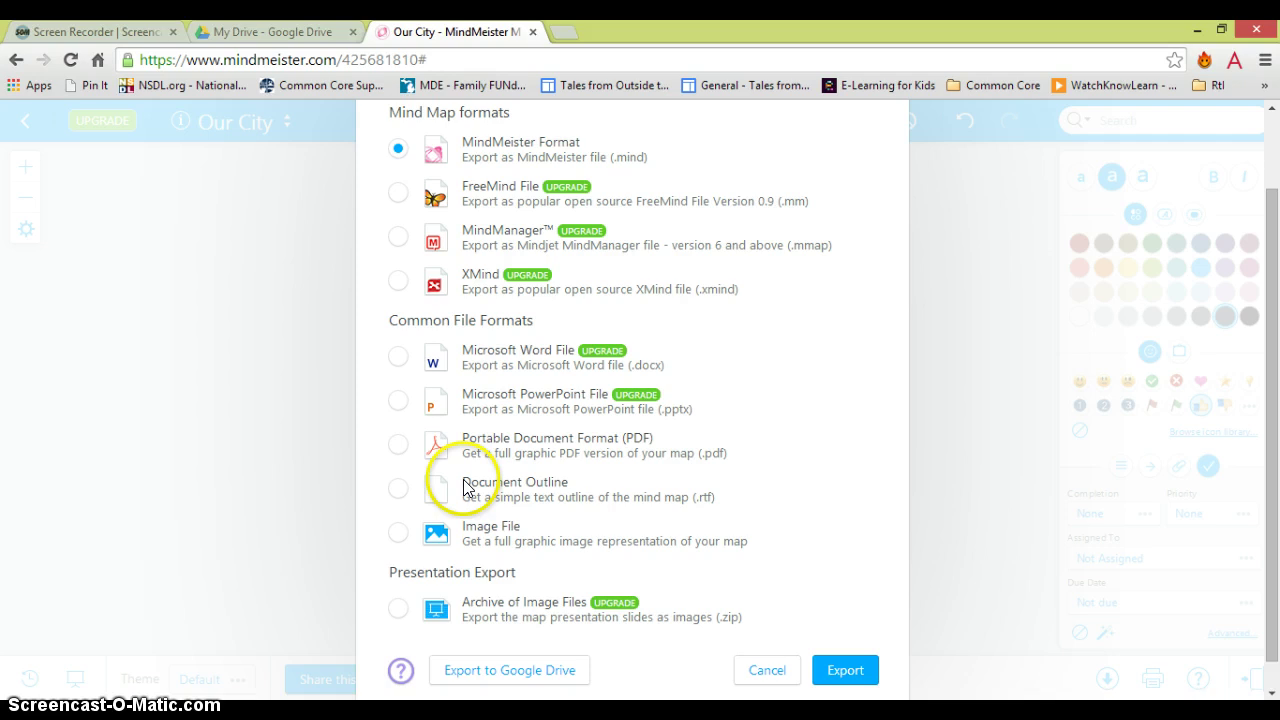
{"action": "scroll", "coordinate": [613, 513], "scroll_direction": "down", "scroll_amount": 1}
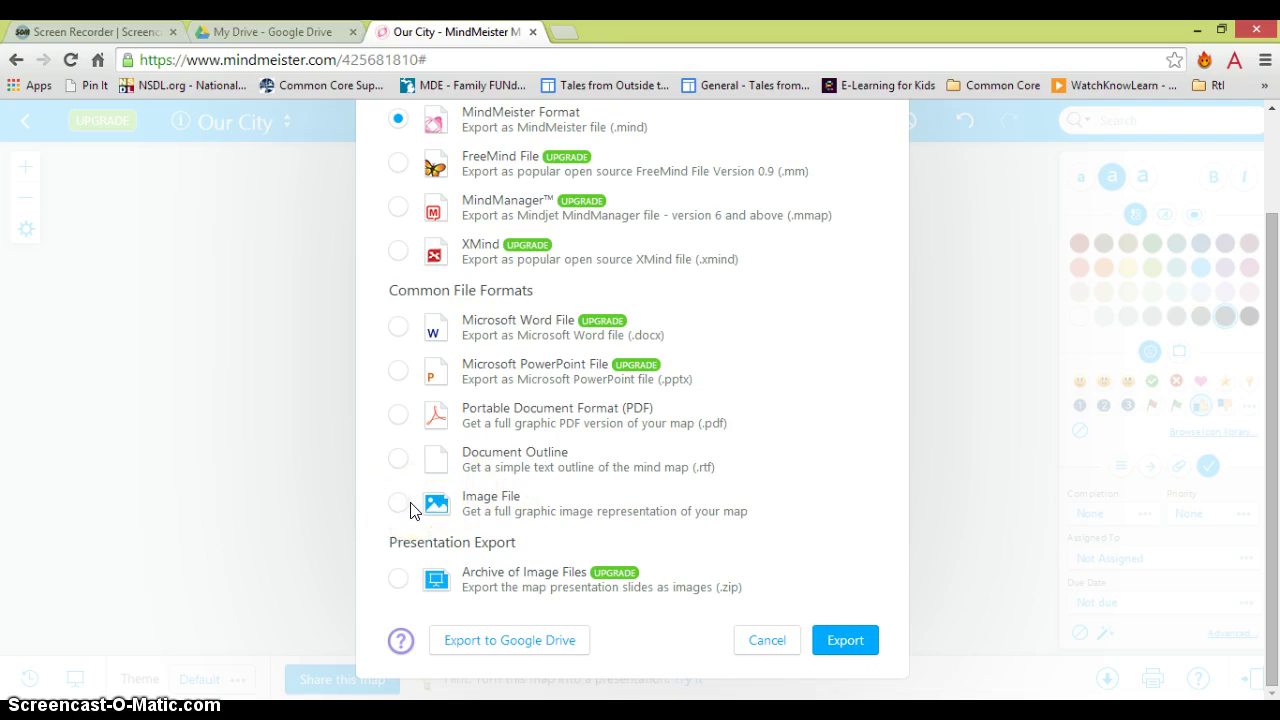
{"action": "left_click", "coordinate": [449, 648]}
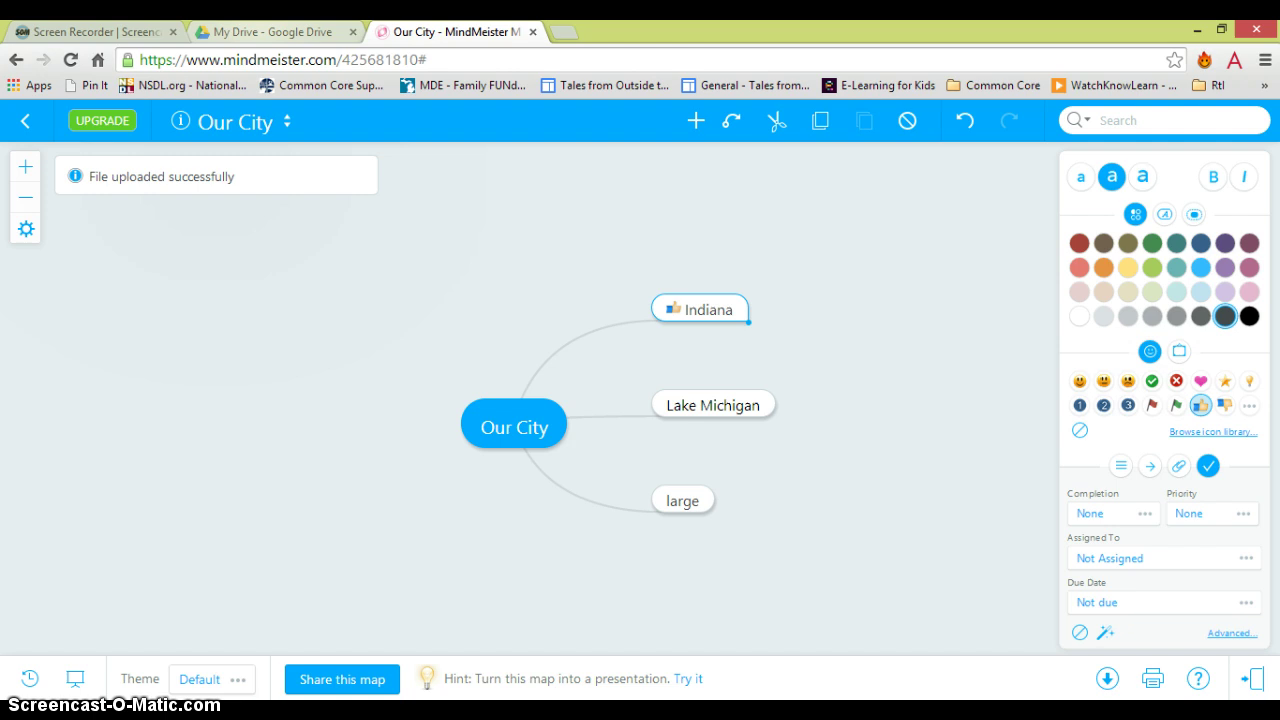
Switch to Google Drive, open the newest exported "Our City.mind" file and select its "large" topic.
{"action": "left_click", "coordinate": [265, 31]}
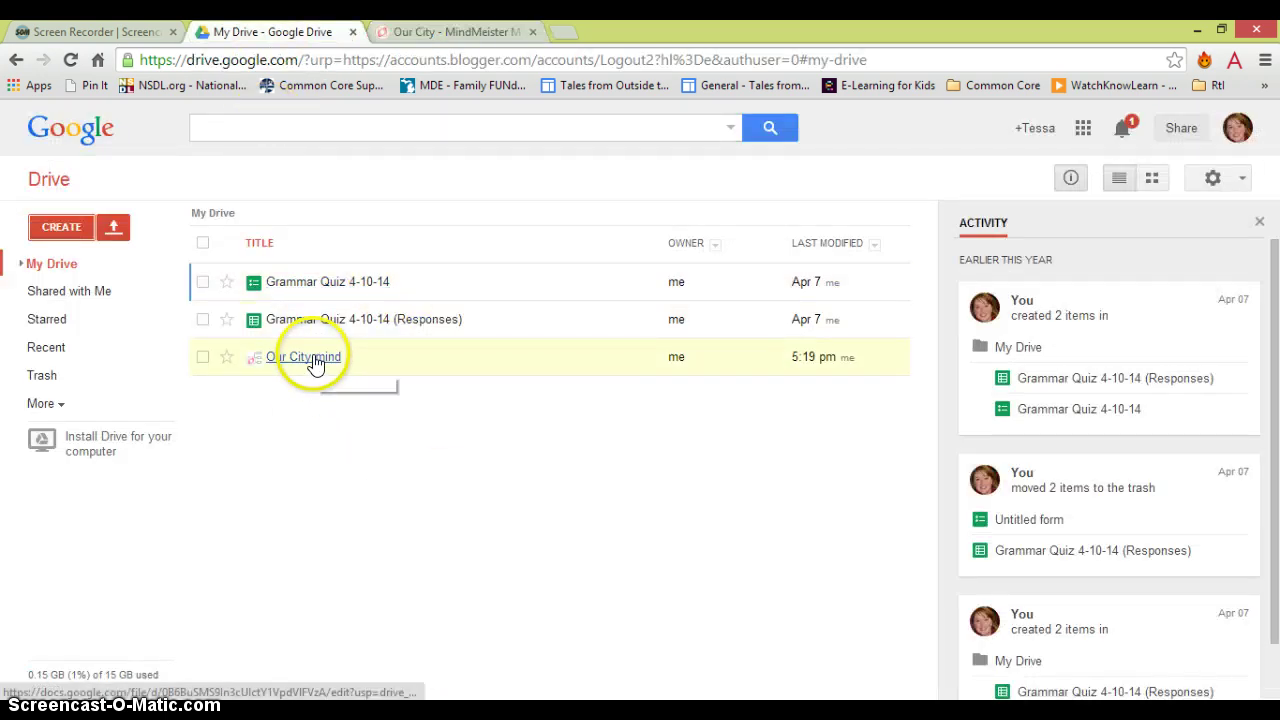
{"action": "left_click", "coordinate": [203, 357]}
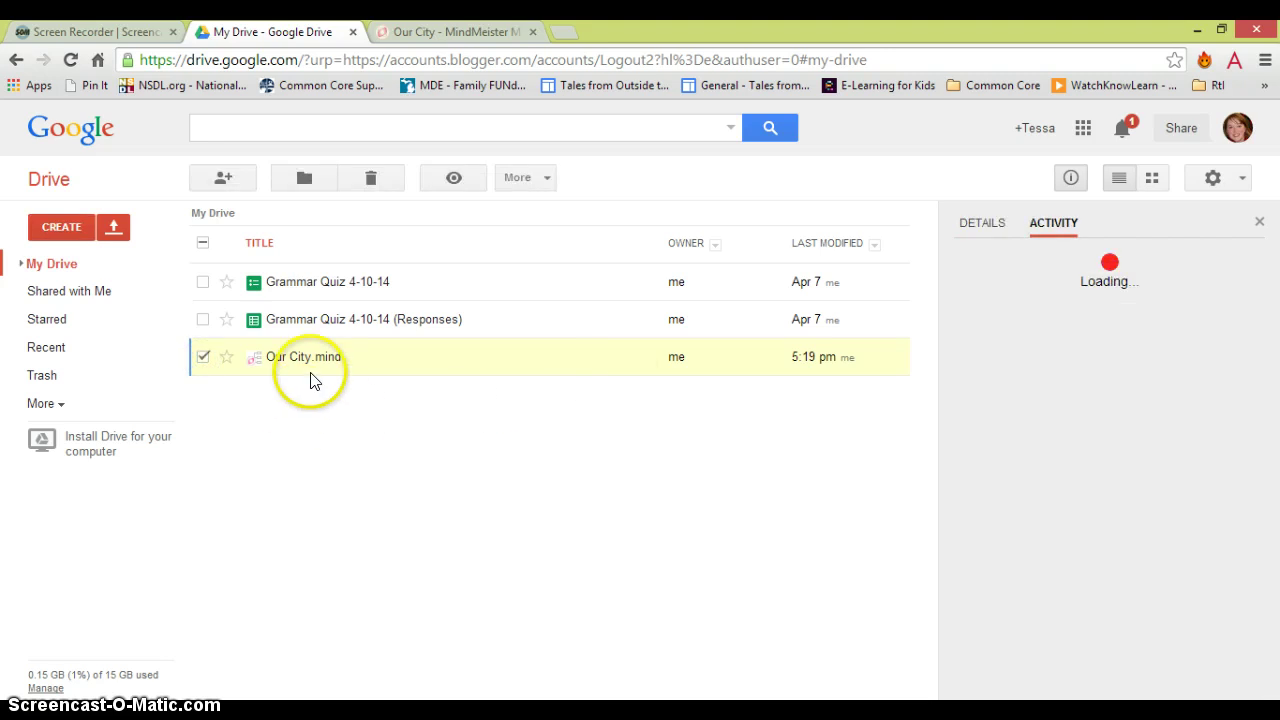
{"action": "left_click", "coordinate": [204, 358]}
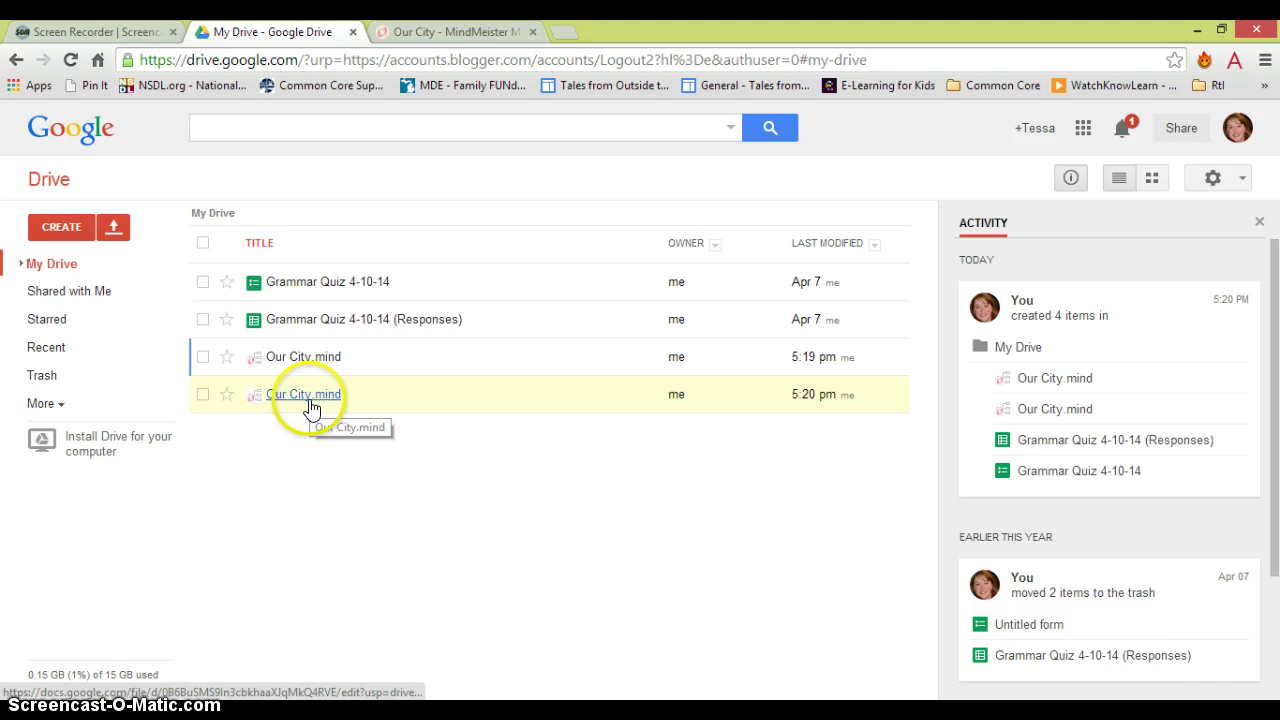
{"action": "left_click", "coordinate": [310, 400]}
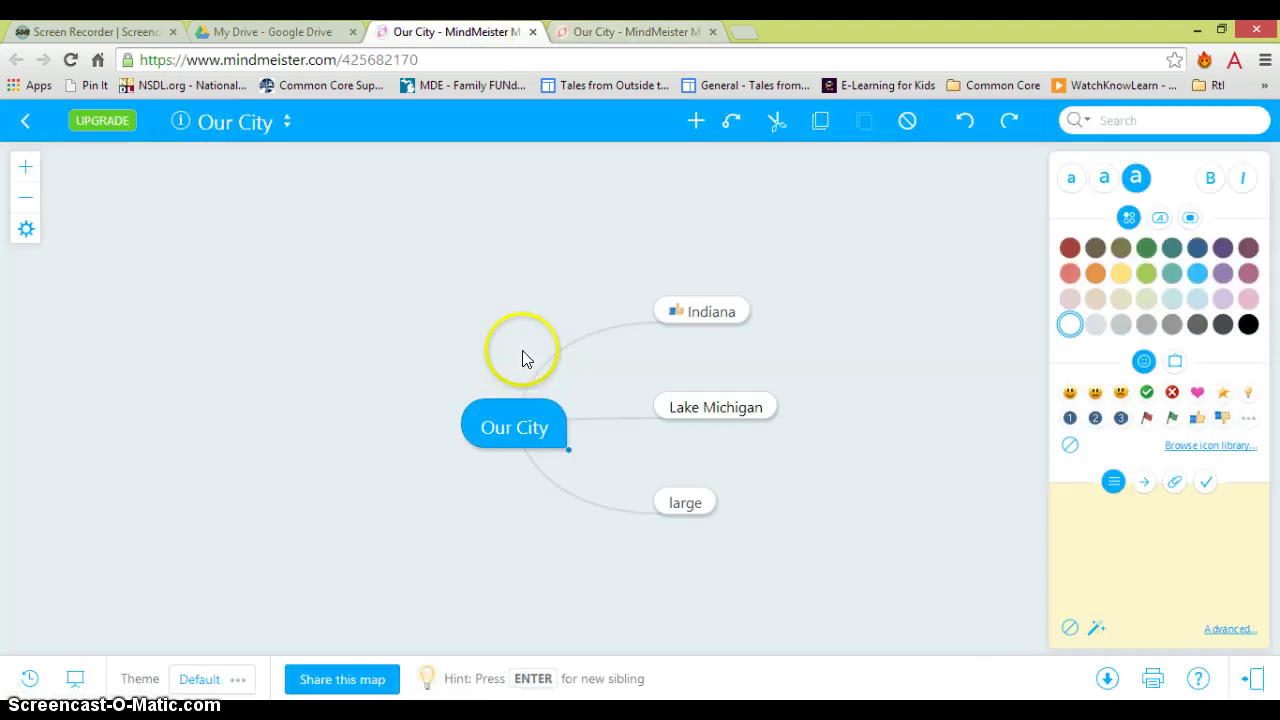
{"action": "left_click", "coordinate": [694, 502]}
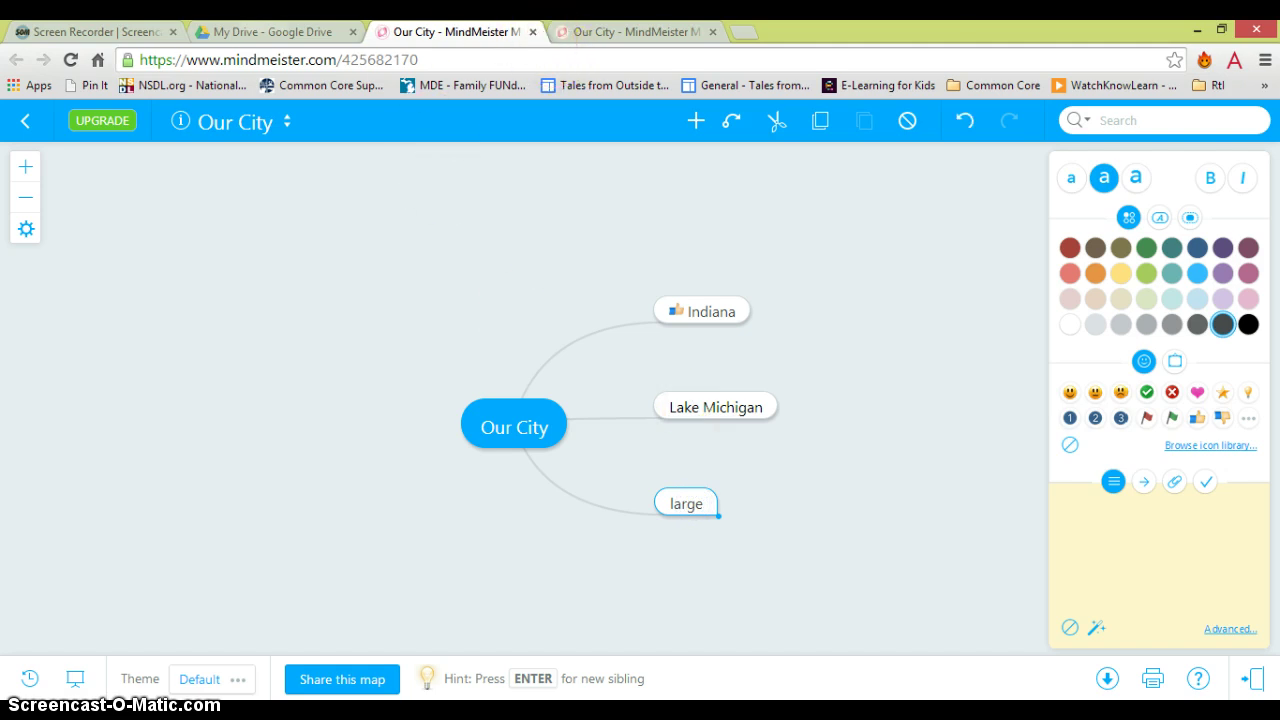
Switch to Google Drive, review the actions available for the newest "Our City.mind" file, and return to the original map in MindMeister.
{"action": "left_click", "coordinate": [270, 31]}
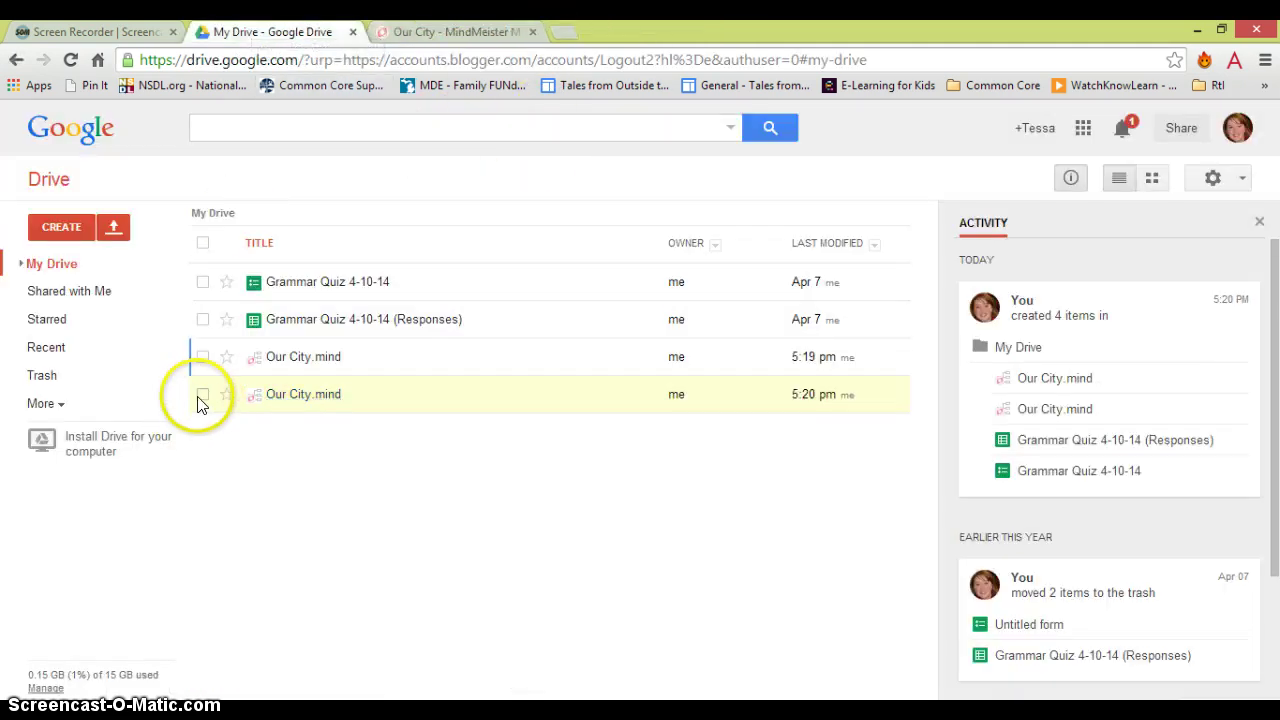
{"action": "left_click", "coordinate": [421, 403]}
{"action": "left_click", "coordinate": [526, 177]}
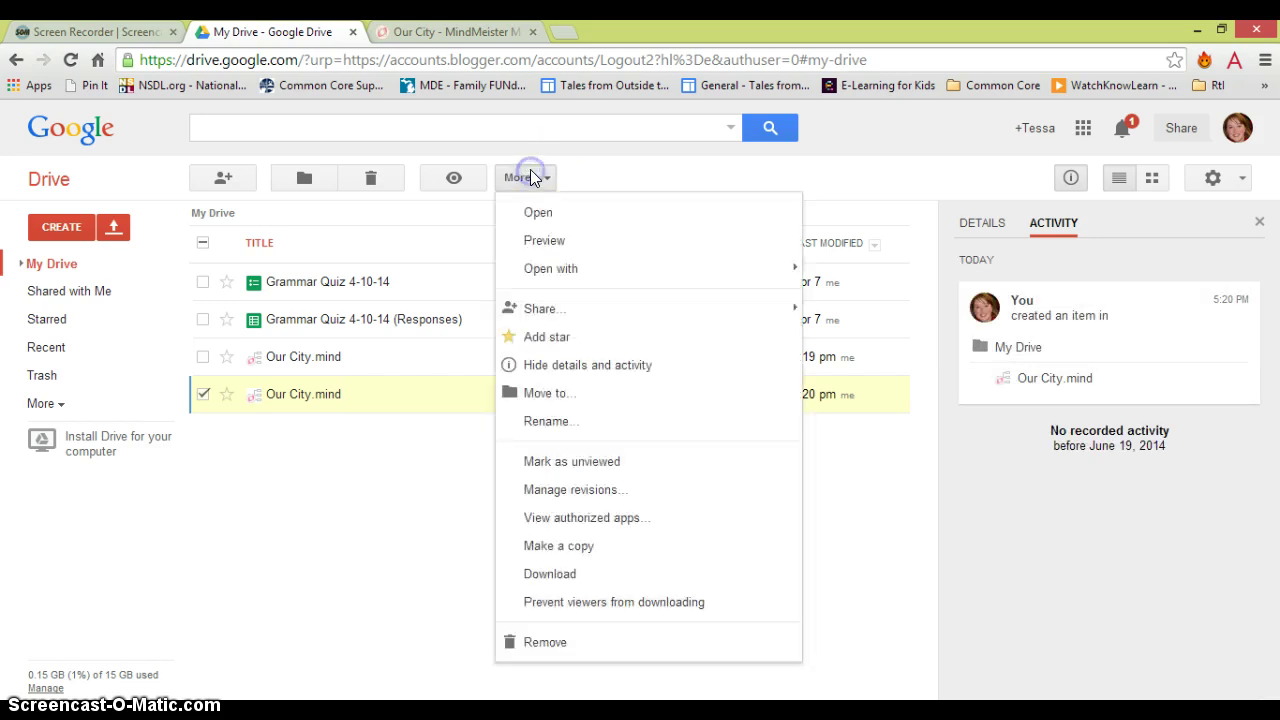
{"action": "mouse_move", "coordinate": [551, 309]}
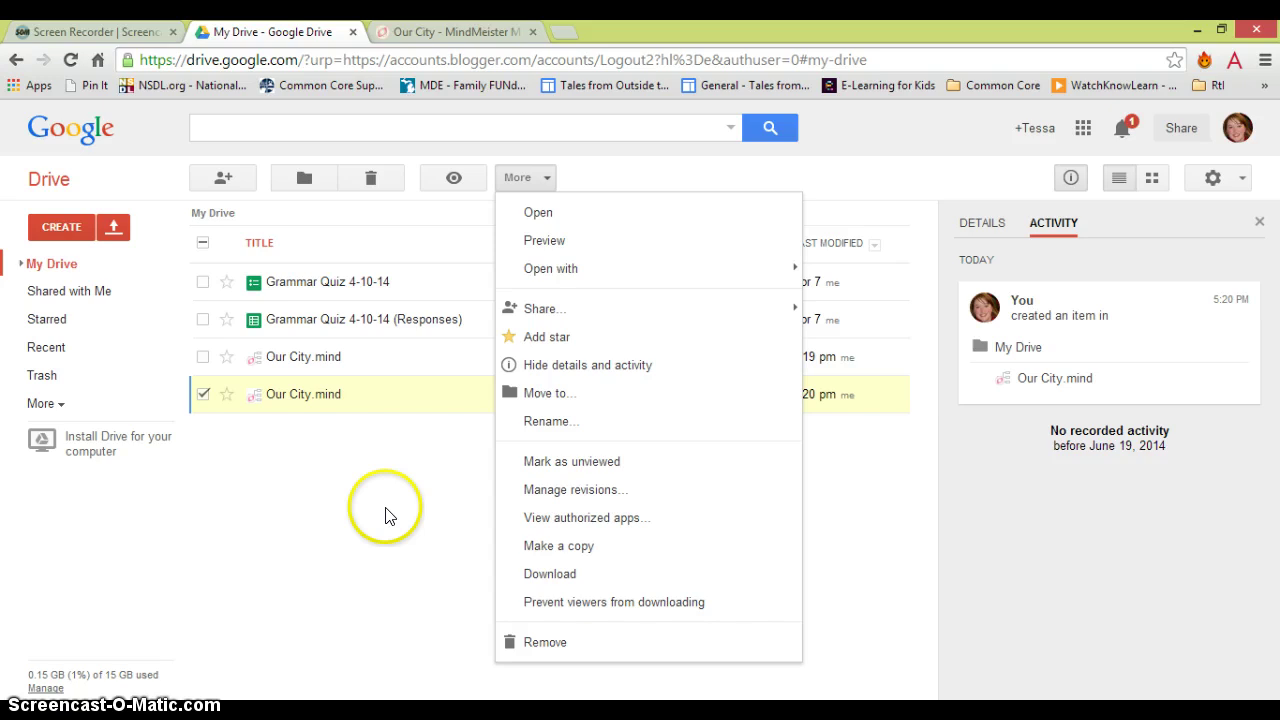
{"action": "left_click", "coordinate": [415, 465]}
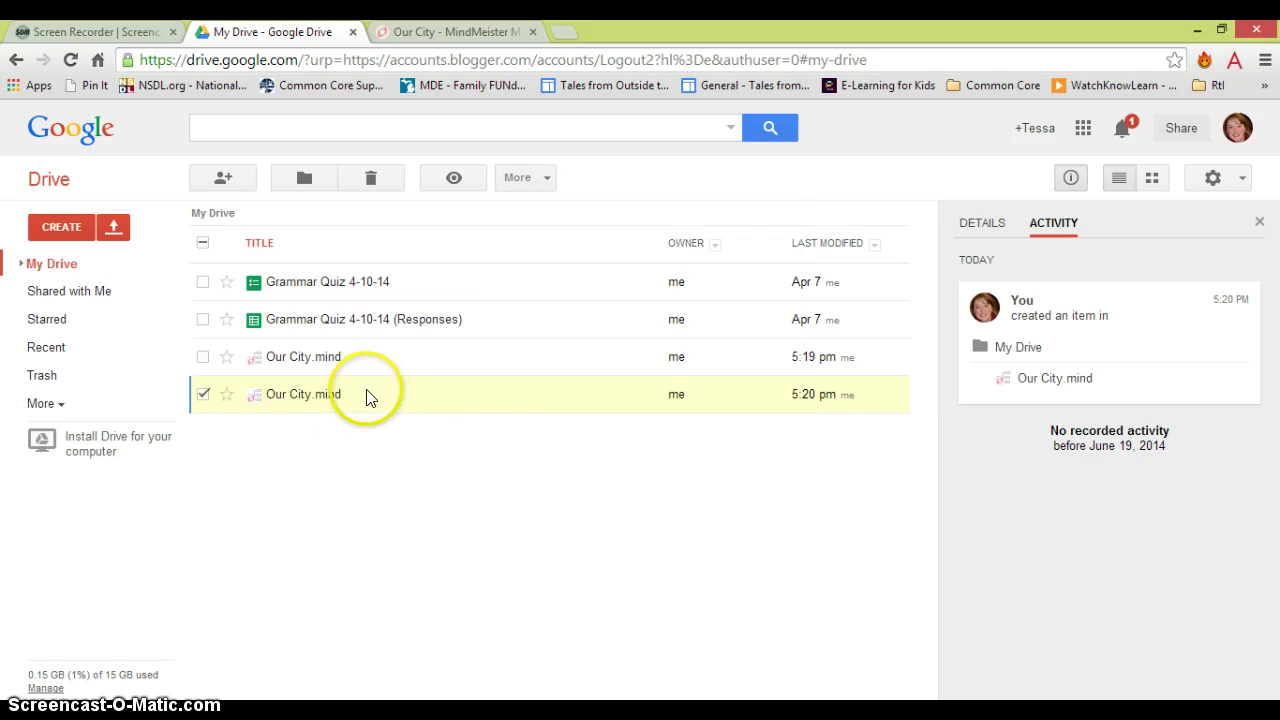
{"action": "left_click", "coordinate": [452, 33]}
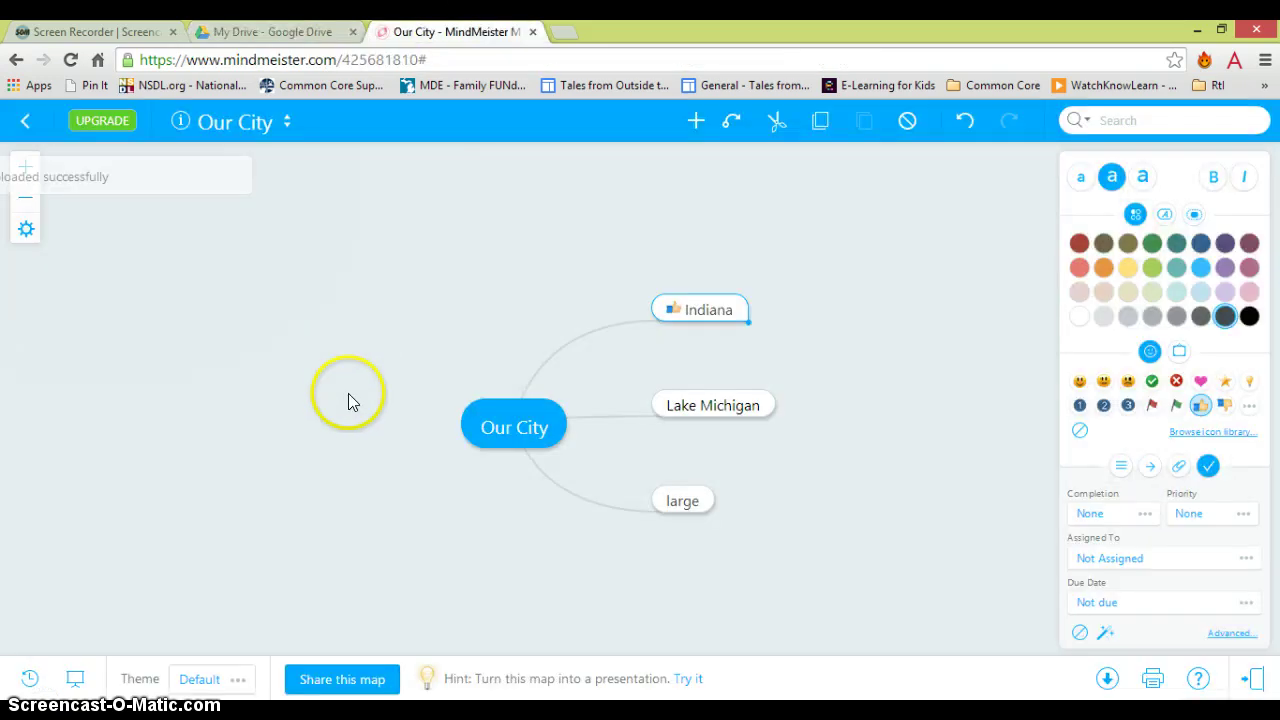